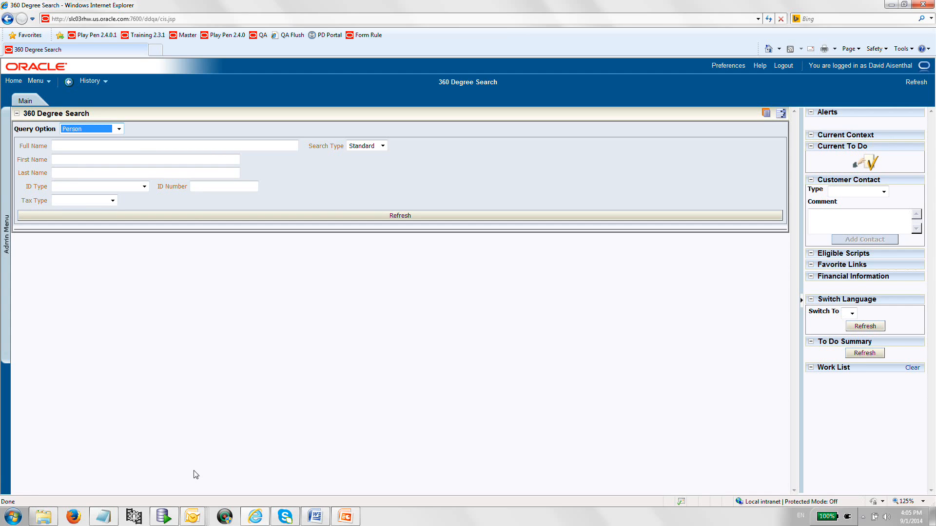
- Start adding a new form type based on the Filing Calendar Tax Form Type business object
left_click(7, 236)
left_click(48, 172)
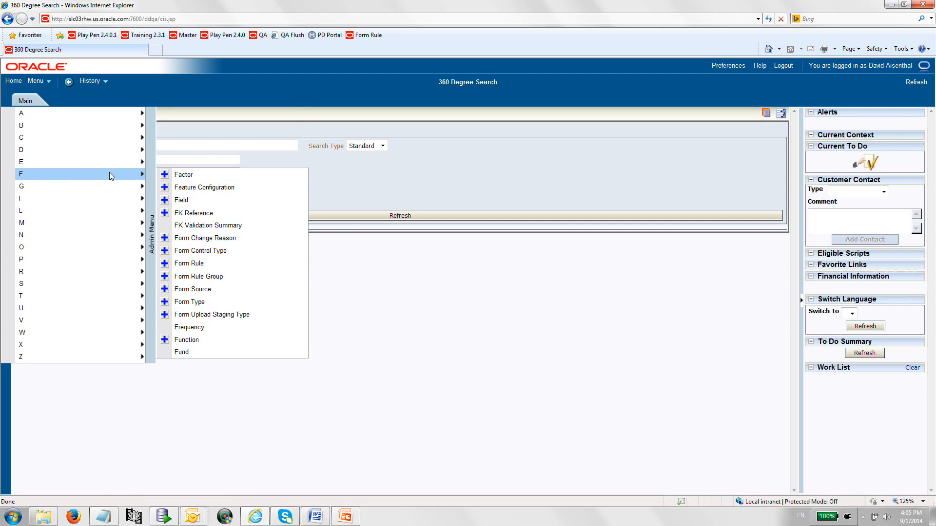
left_click(165, 303)
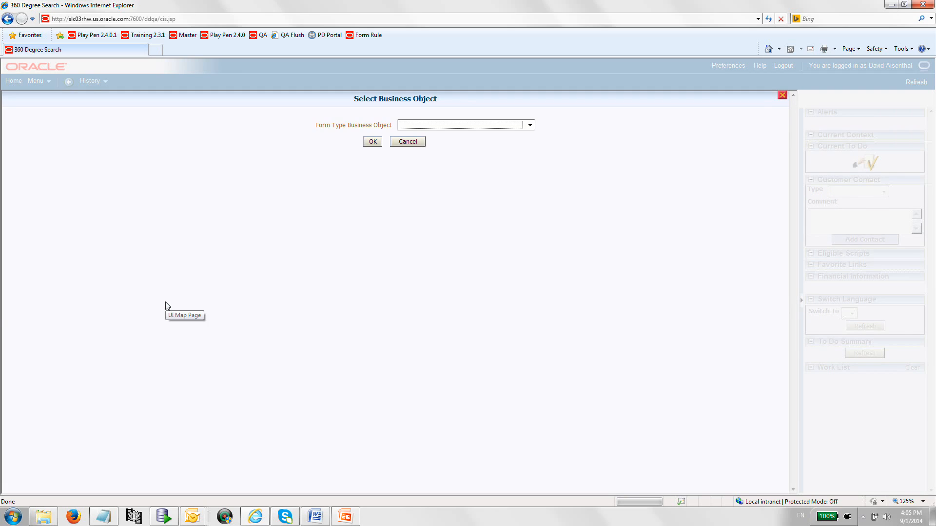
left_click(530, 127)
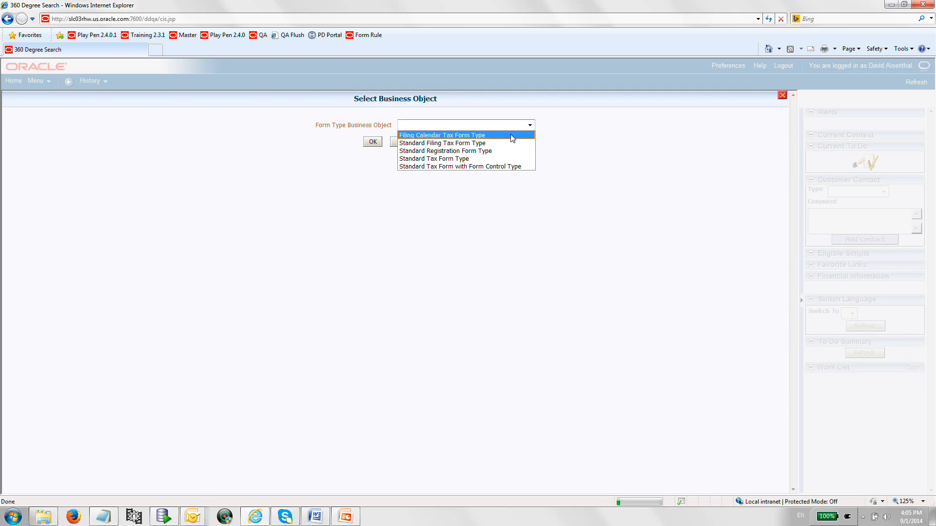
left_click(511, 135)
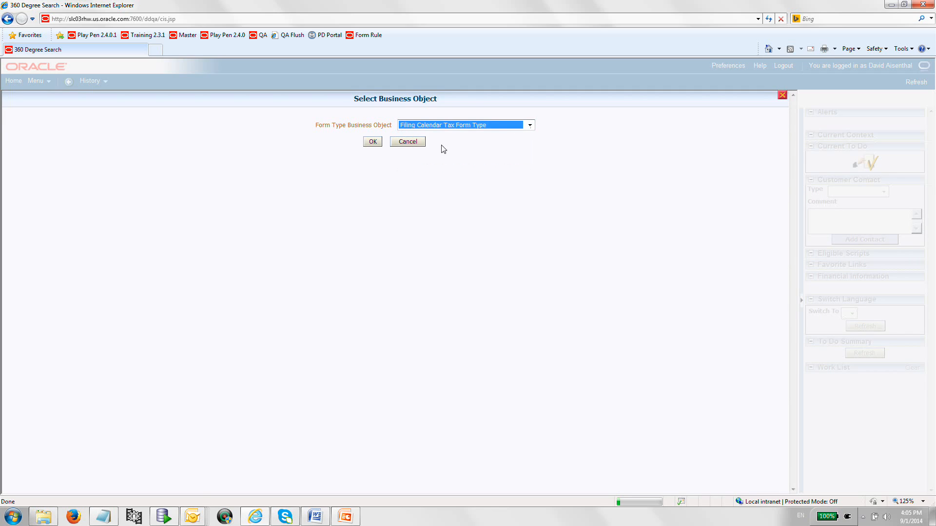
left_click(376, 144)
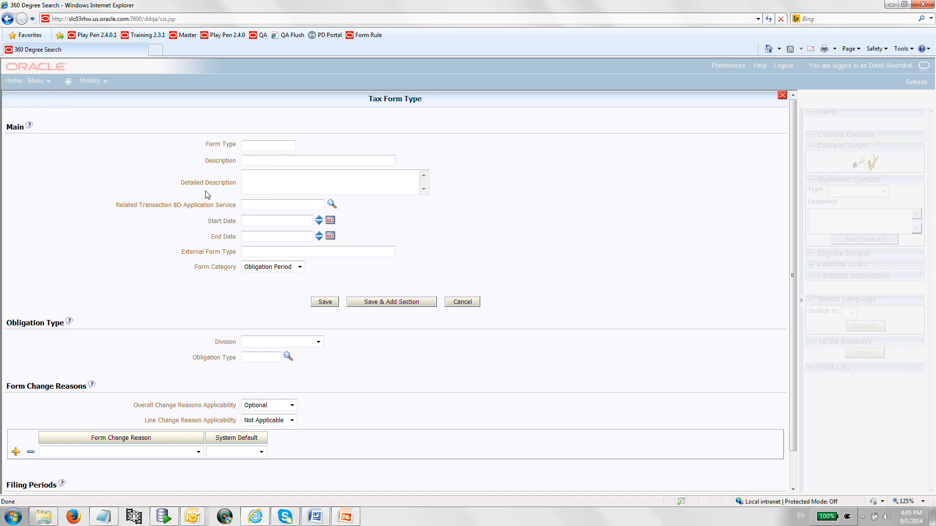
- Enter INDINC2010DA as the form type code
left_click(251, 146)
type("INCINC")
type("2010")
type("-D")
key("BackSpace")
key("BackSpace")
type("DA")
- Enter "DA Individual Income 2010" as the form type's description
left_click(262, 160)
type("DJA In")
key("BackSpace")
key("BackSpace")
key("BackSpace")
key("BackSpace")
key("BackSpace")
type("A ")
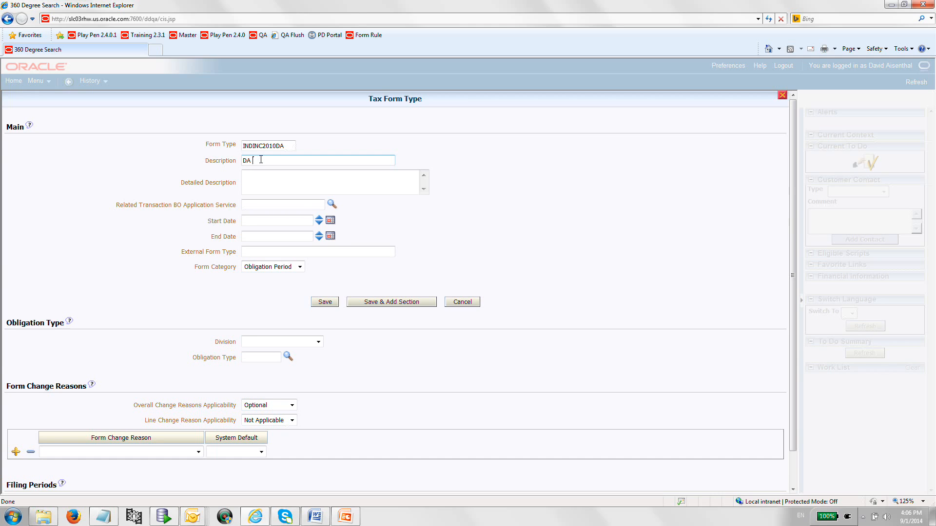
type("Individual Income 2010")
- Set the form type's start date to 01-01-2010 using the calendar
left_click(331, 221)
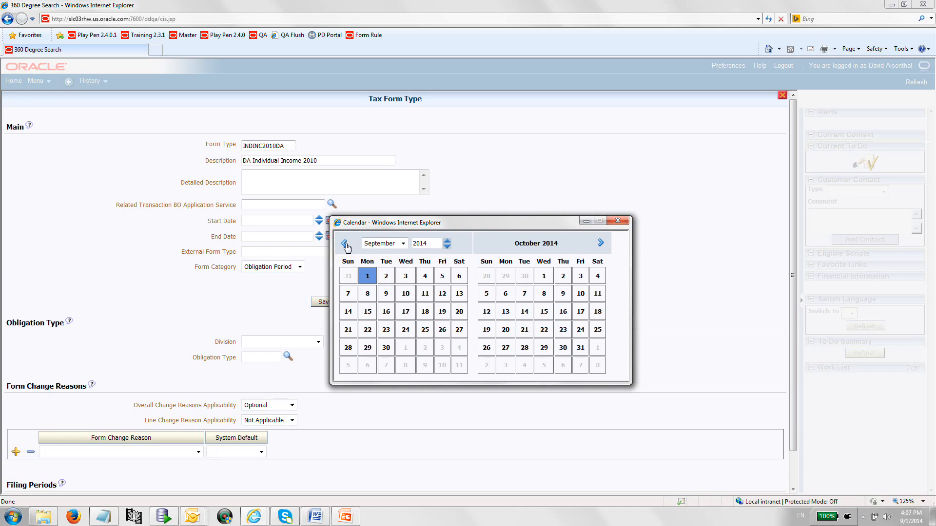
left_click(402, 243)
left_click(407, 253)
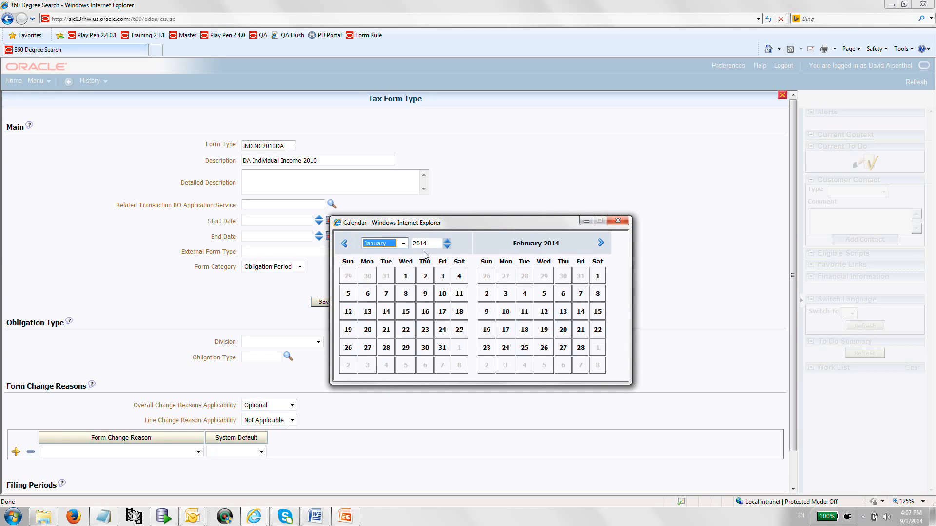
left_click(447, 240)
left_click(447, 240)
left_click(447, 247)
left_click(447, 248)
left_click(447, 247)
left_click(447, 248)
left_click(447, 248)
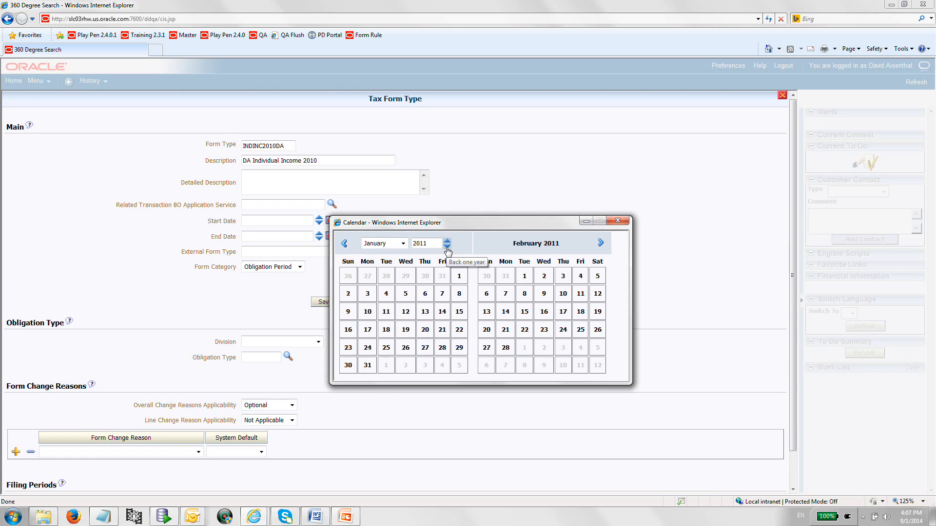
left_click(447, 247)
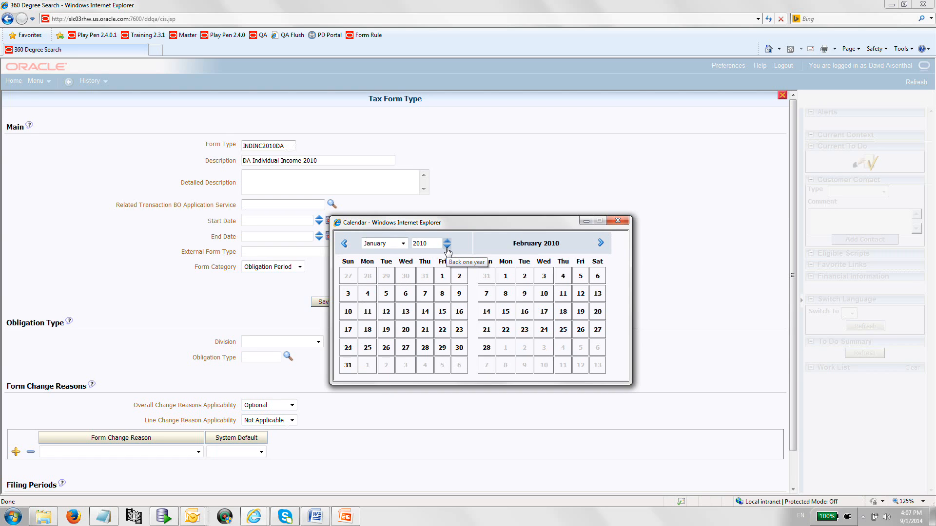
left_click(442, 276)
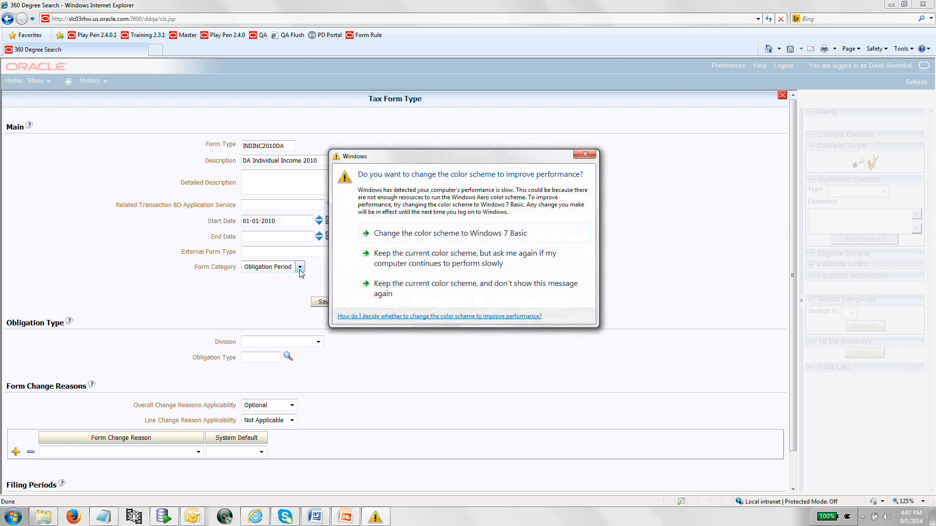
- Keep the current Windows color scheme but allow future prompts, and choose Obligation Period as the form category
left_click(422, 252)
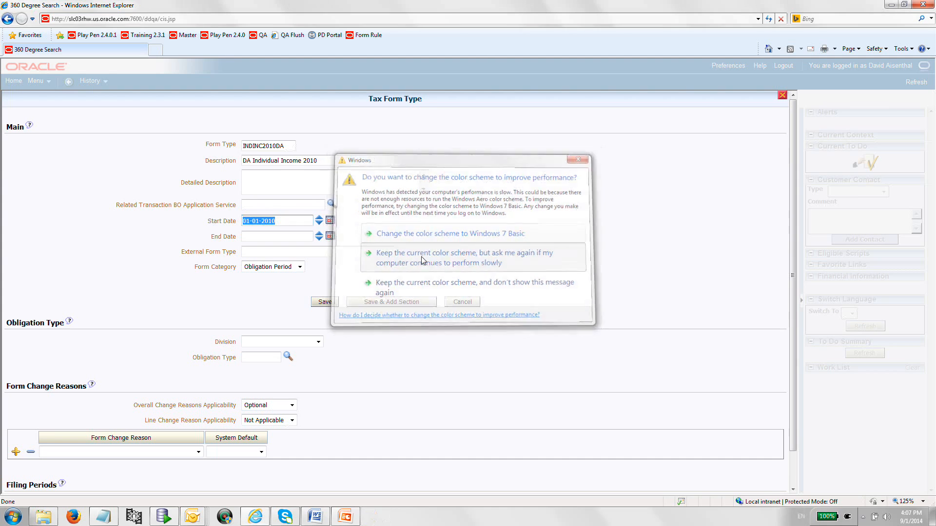
left_click(300, 270)
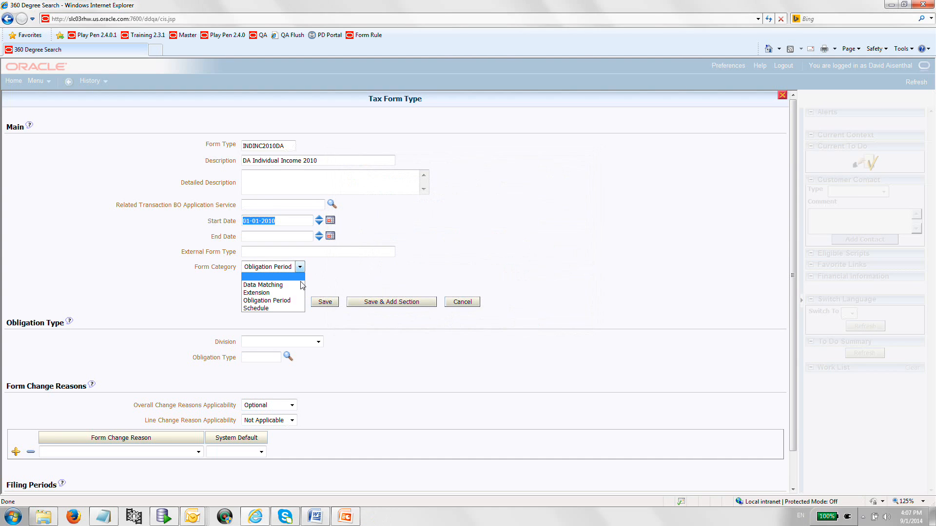
left_click(293, 301)
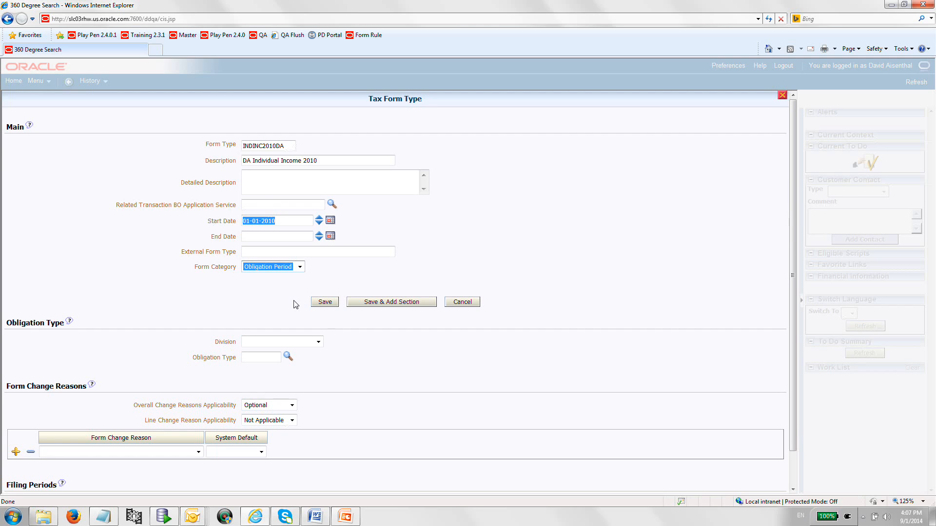
- Set the division to Department of Revenue and look up IND-INC as the obligation type
left_click(318, 342)
left_click(309, 358)
left_click(288, 357)
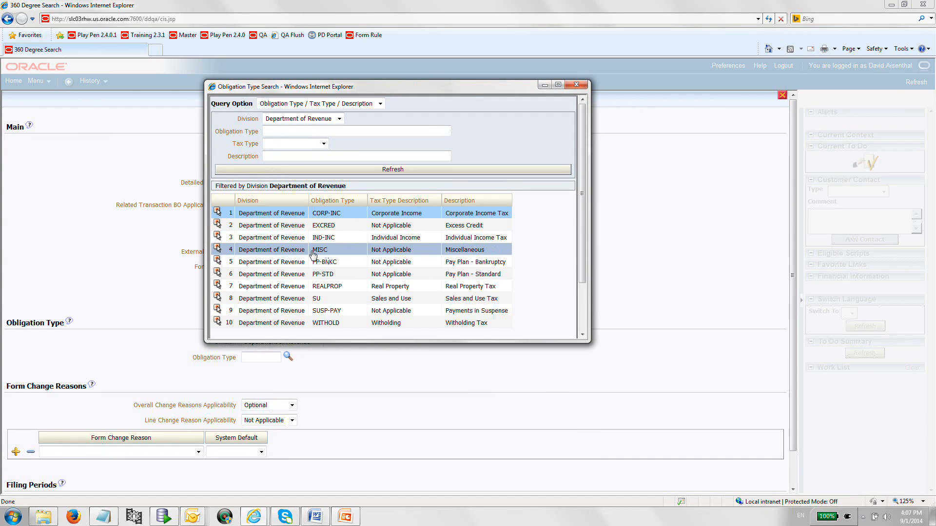
left_click(217, 239)
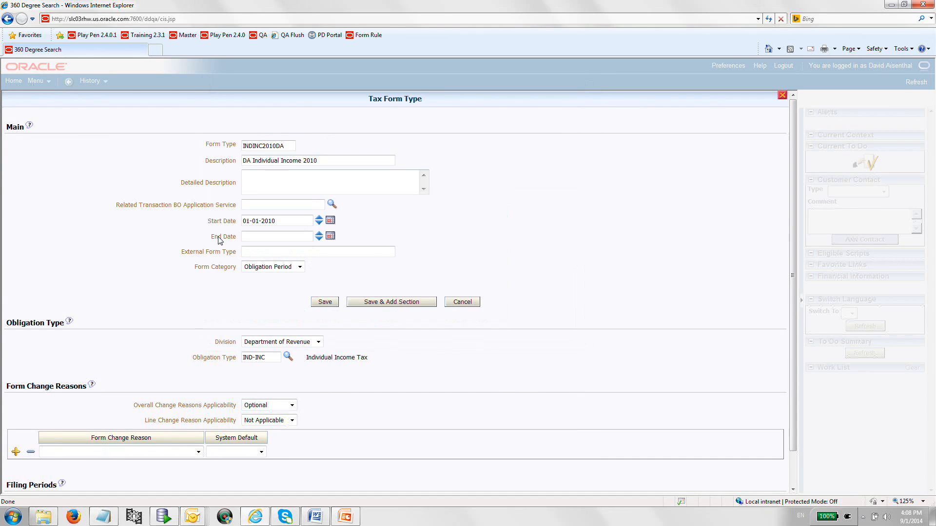
- Set the overall change reasons applicability to Optional and the line change reason applicability to Applicable
scroll(309, 339, "down", 1)
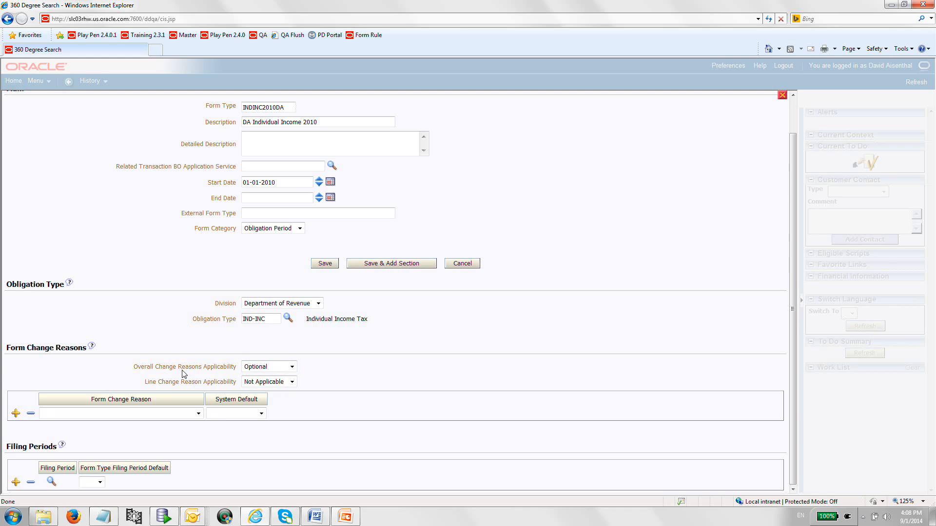
left_click(292, 368)
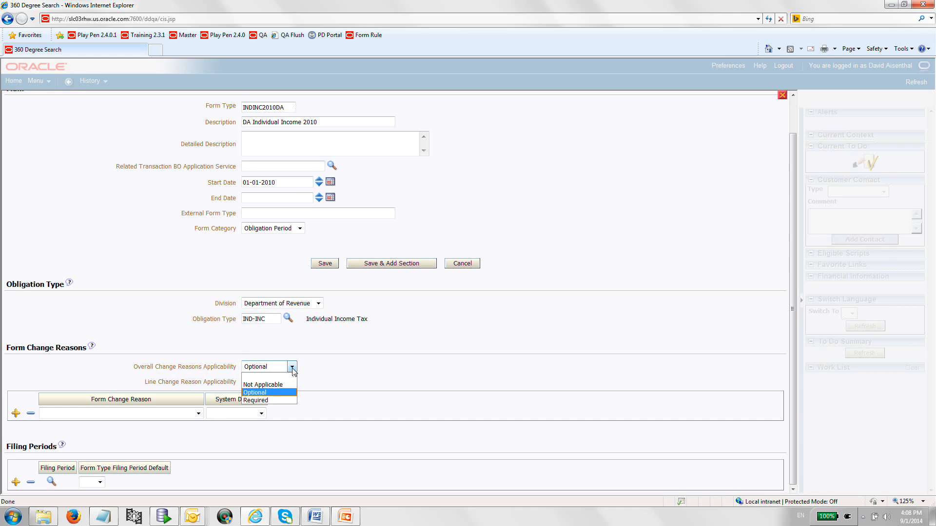
left_click(276, 393)
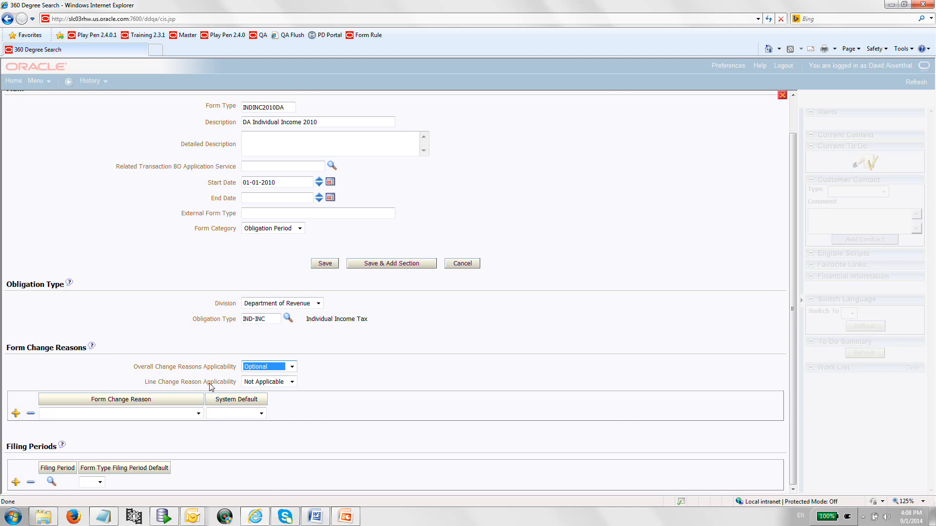
left_click(293, 382)
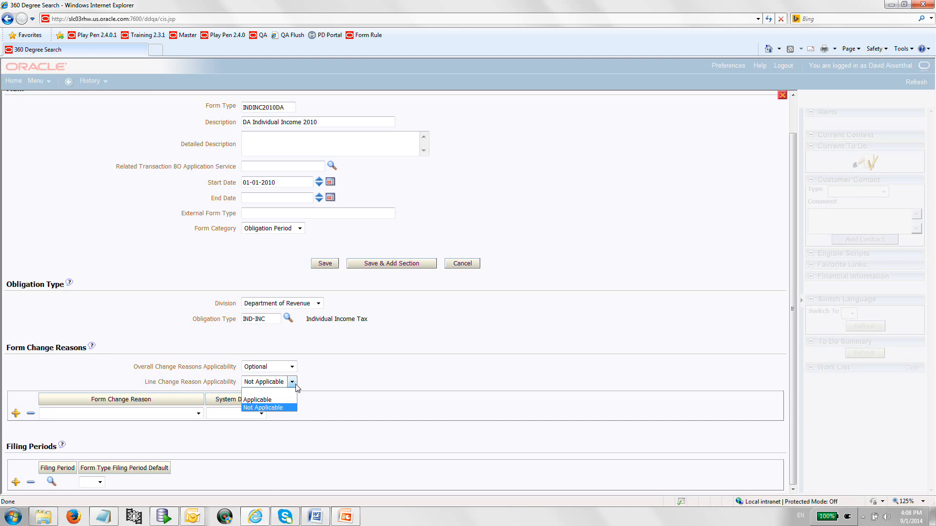
left_click(284, 401)
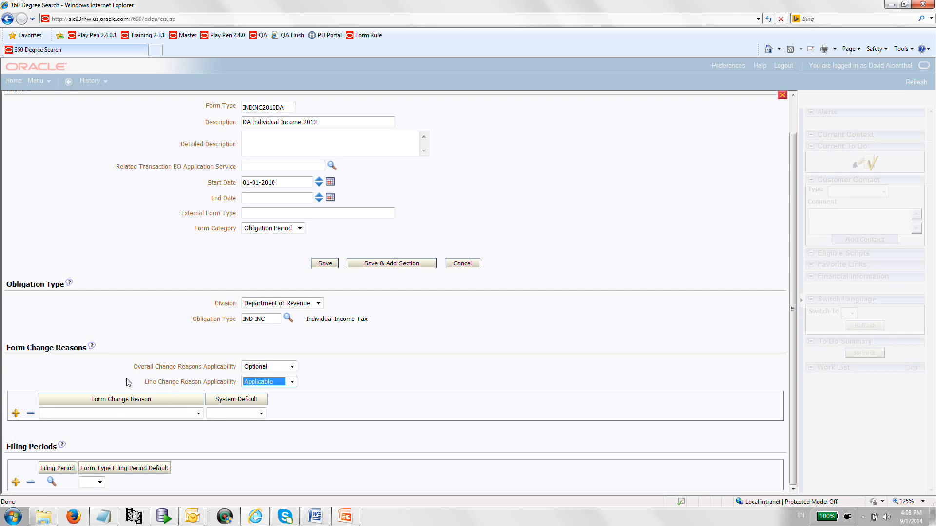
- Choose Additional Information Provided by Taxpayer as the first form change reason, keeping the current Windows color scheme
left_click(198, 414)
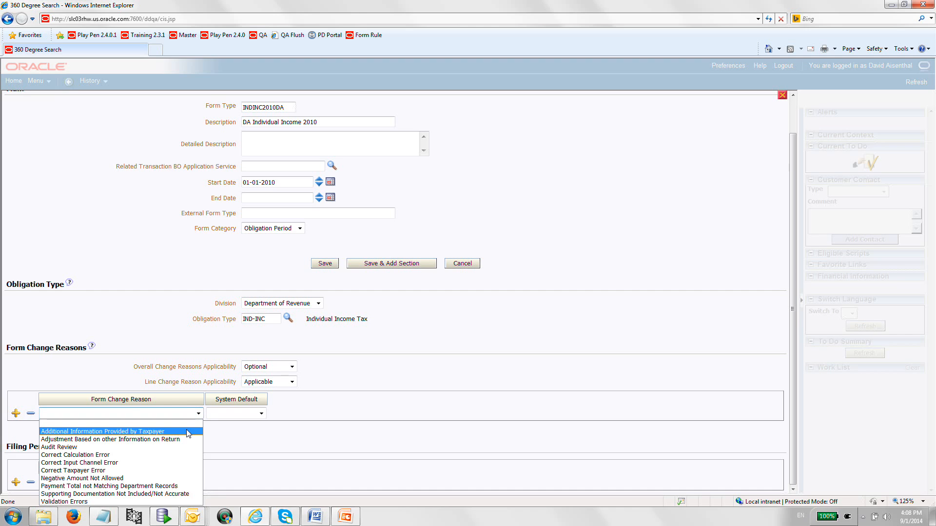
left_click(187, 432)
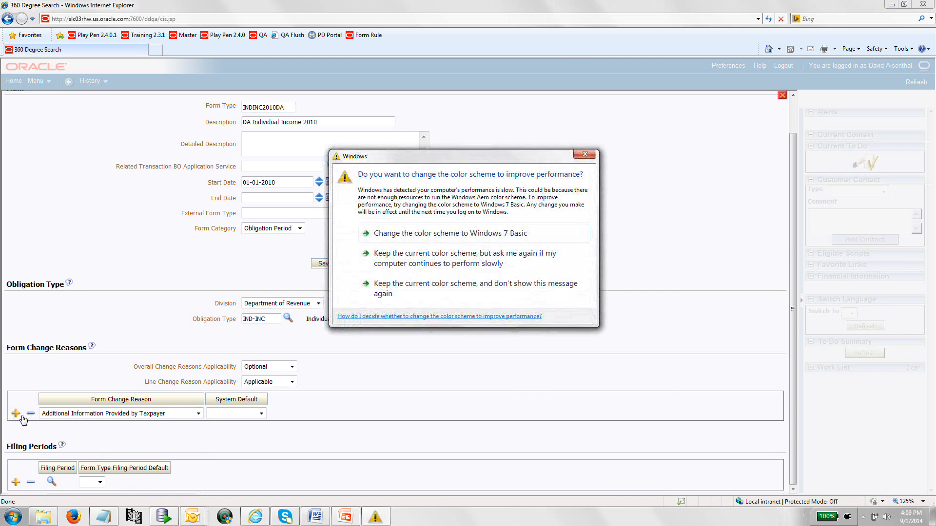
left_click(415, 261)
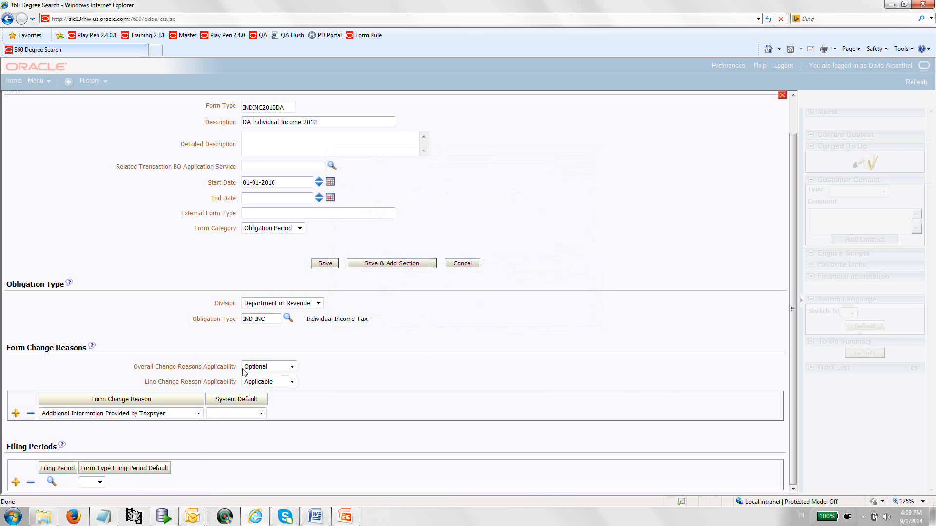
- Add a second form change reason, Validation Errors, with Form Transition as its system default
left_click(16, 414)
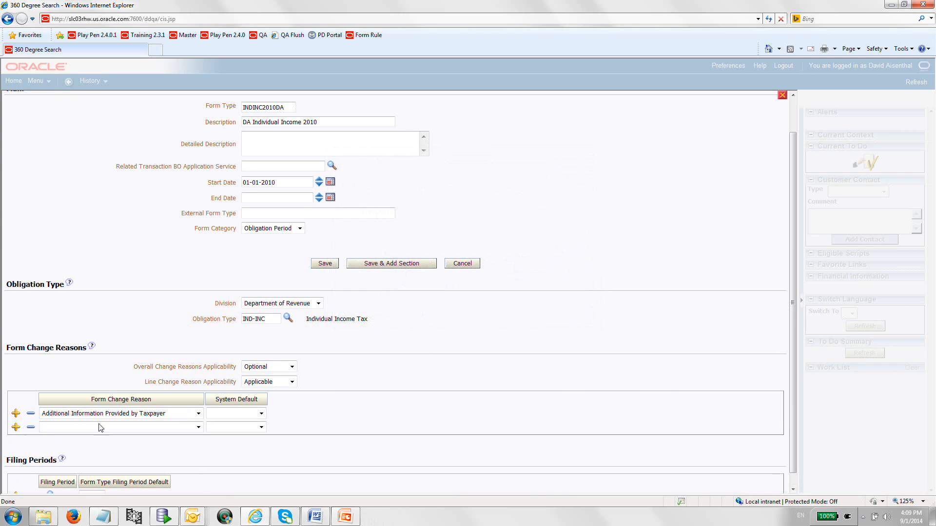
left_click(198, 427)
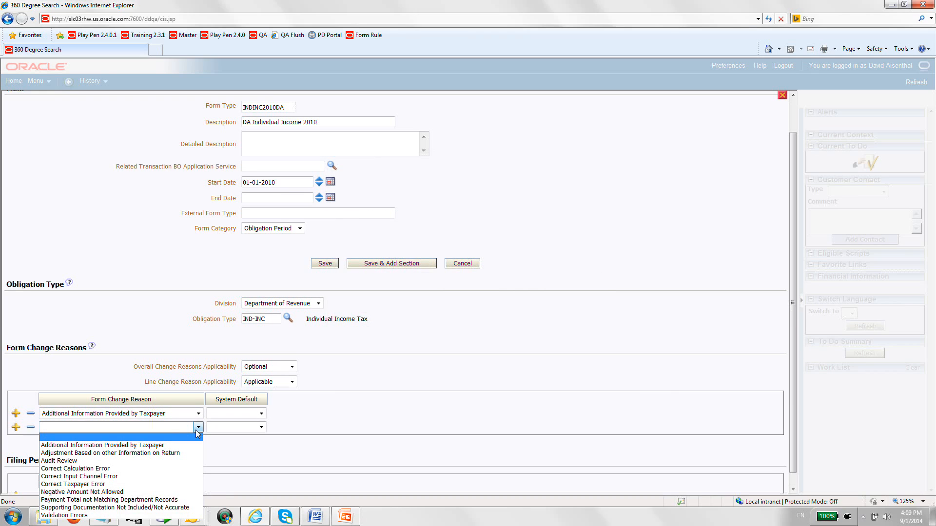
left_click(161, 515)
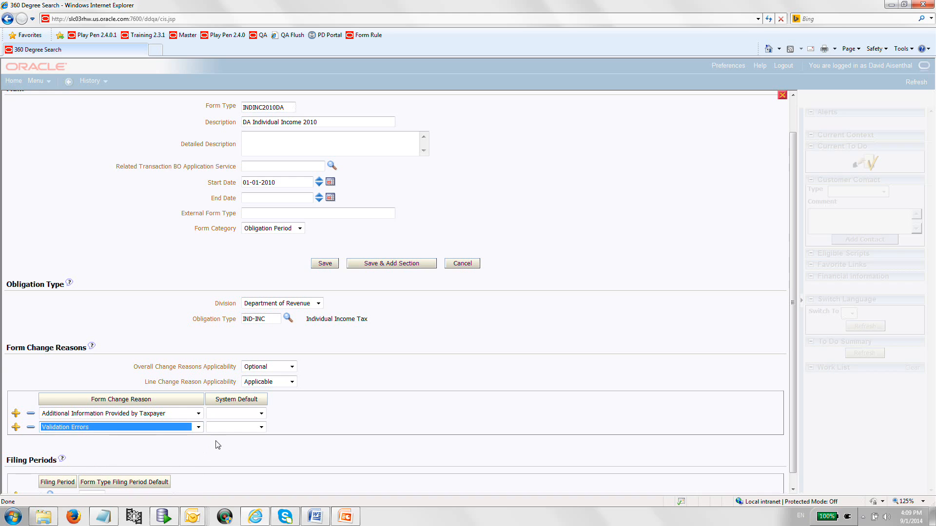
left_click(261, 427)
left_click(252, 444)
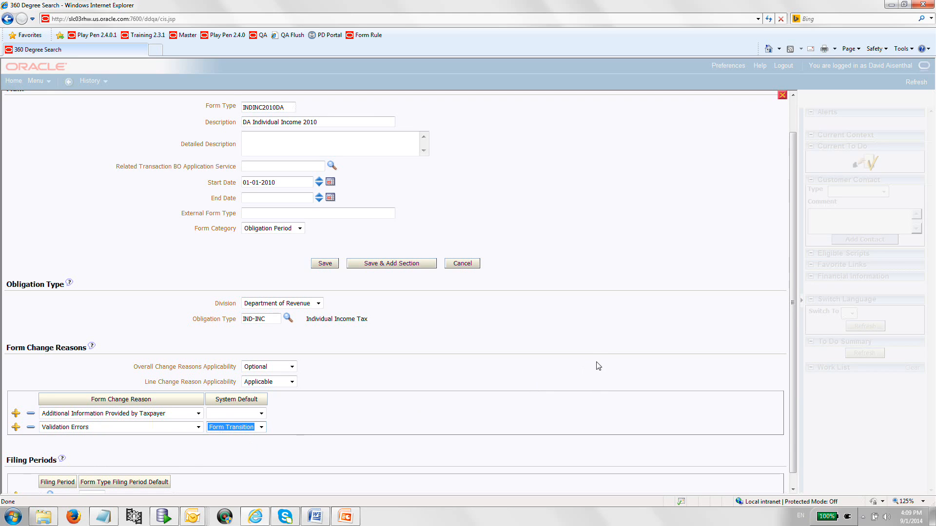
- Assign the IND-ANNUAL calendar's 01-01-2010 to 12-31-2010 filing period and set its form type filing period default to Yes
scroll(598, 366, "down", 1)
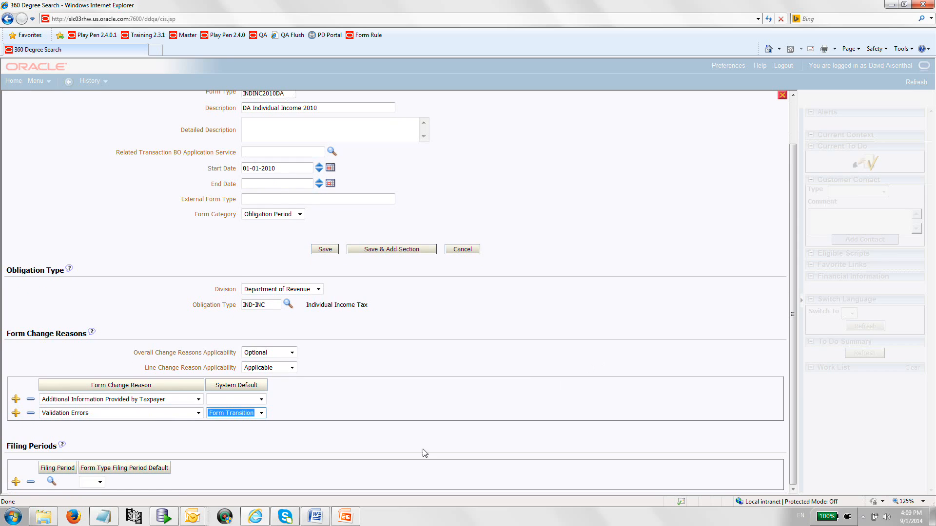
left_click(51, 482)
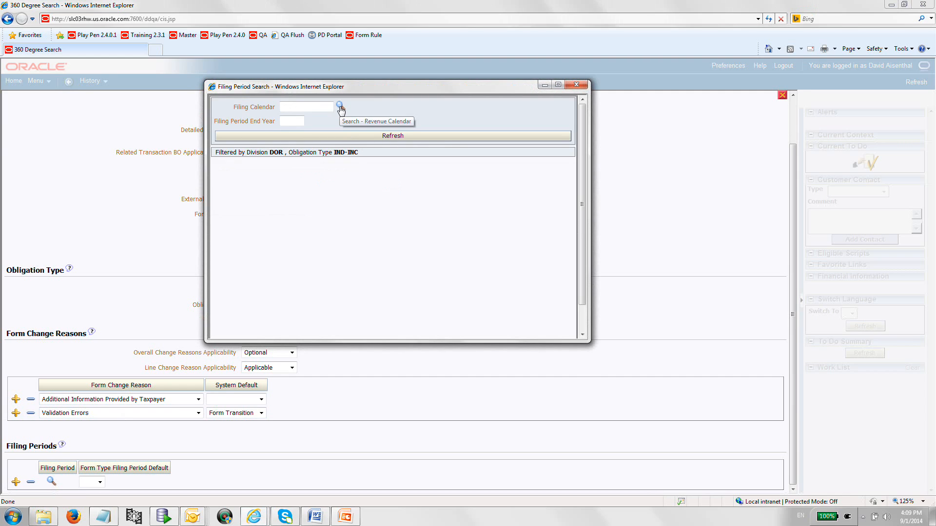
left_click(339, 106)
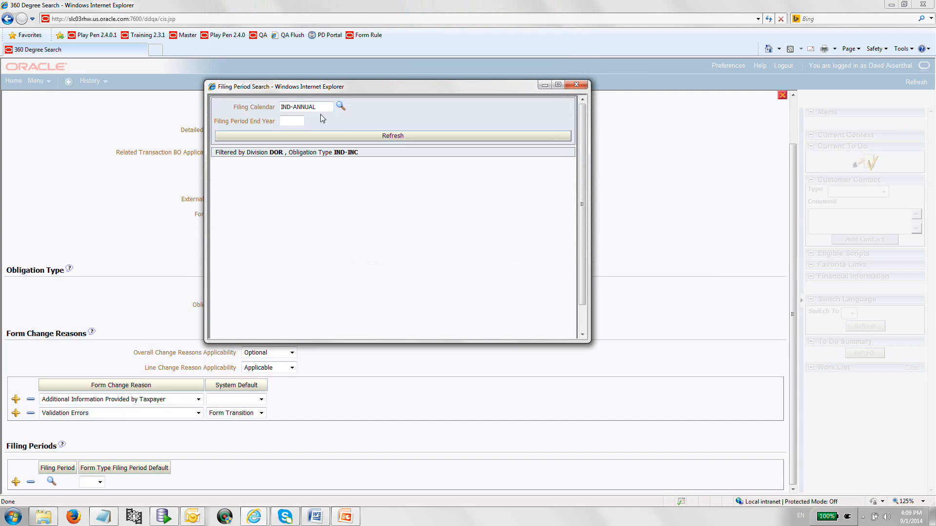
left_click(354, 138)
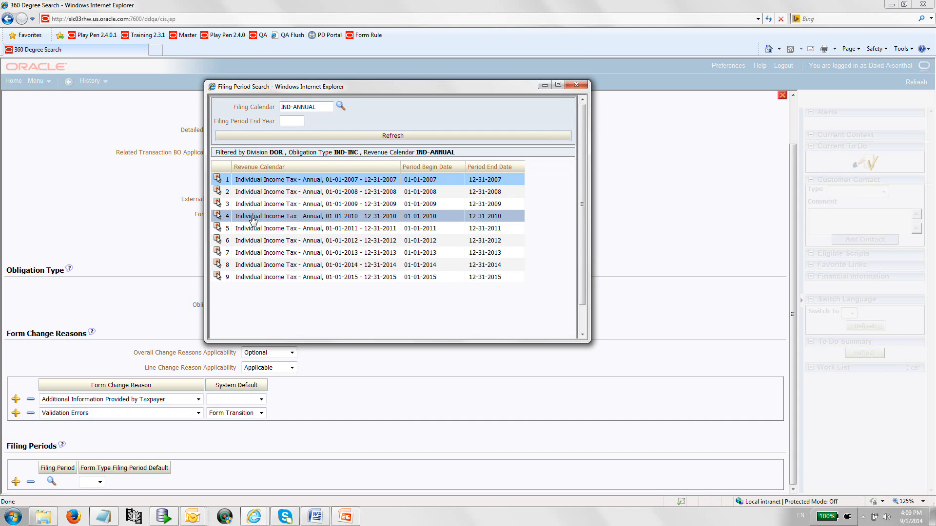
left_click(218, 216)
left_click(247, 481)
left_click(239, 509)
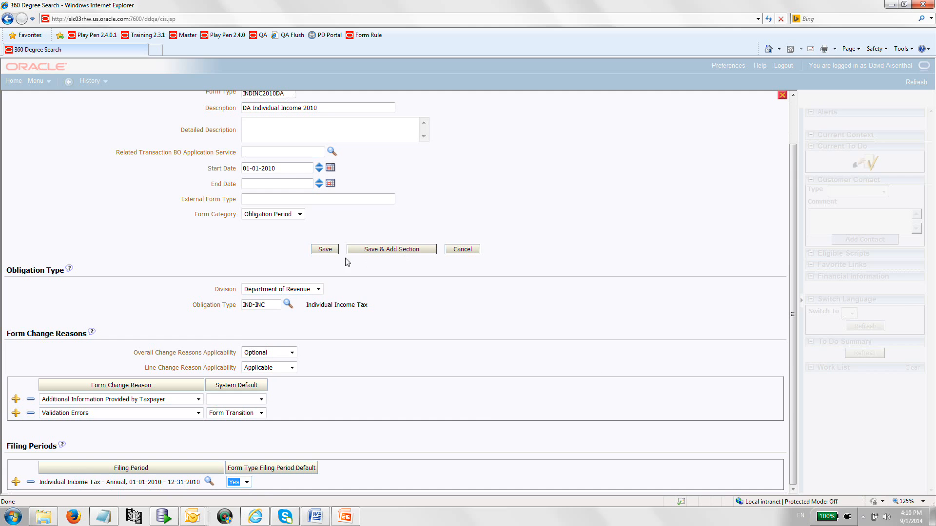
- Save the tax form type and review its main details, change reasons and filing periods
left_click(324, 250)
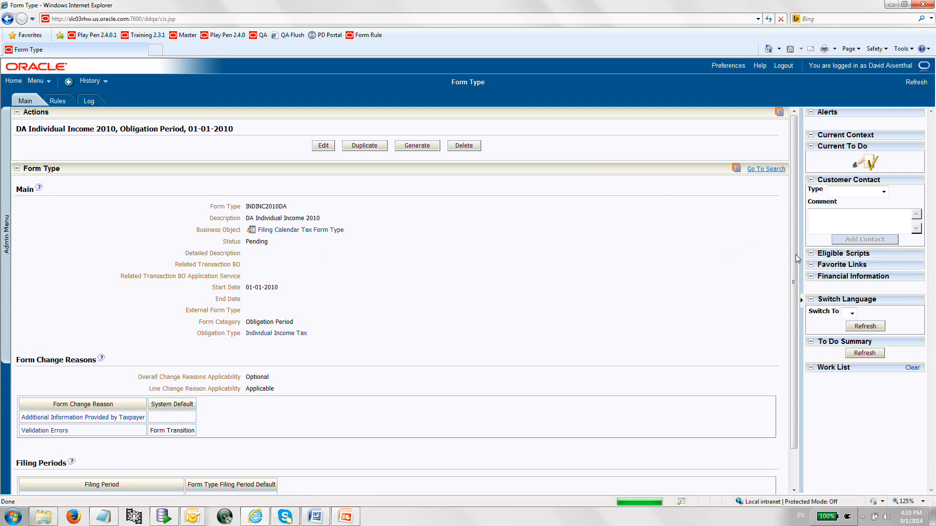
scroll(795, 254, "down", 1)
left_click_drag(796, 254, 791, 282)
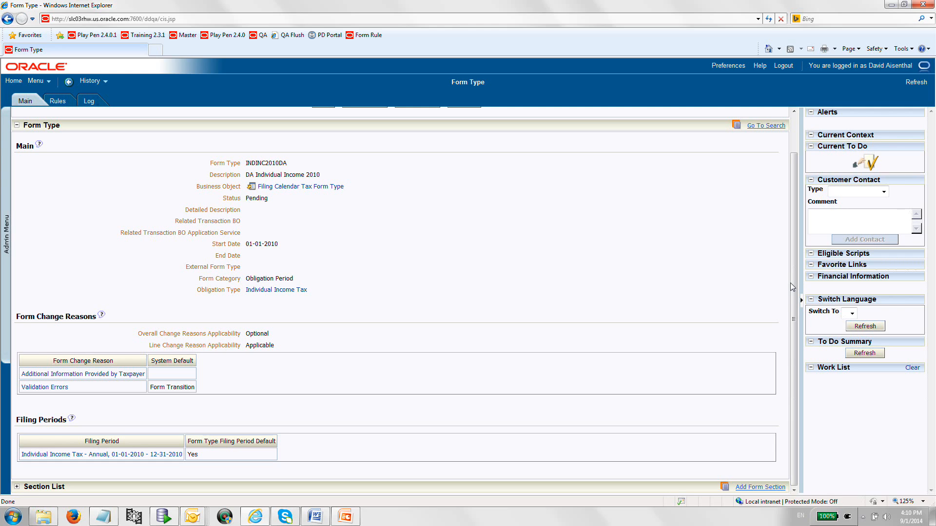
- Add the form section PERSONALDETAILS with description Personal Details, business name personalDetails and display sequence 10
left_click(18, 488)
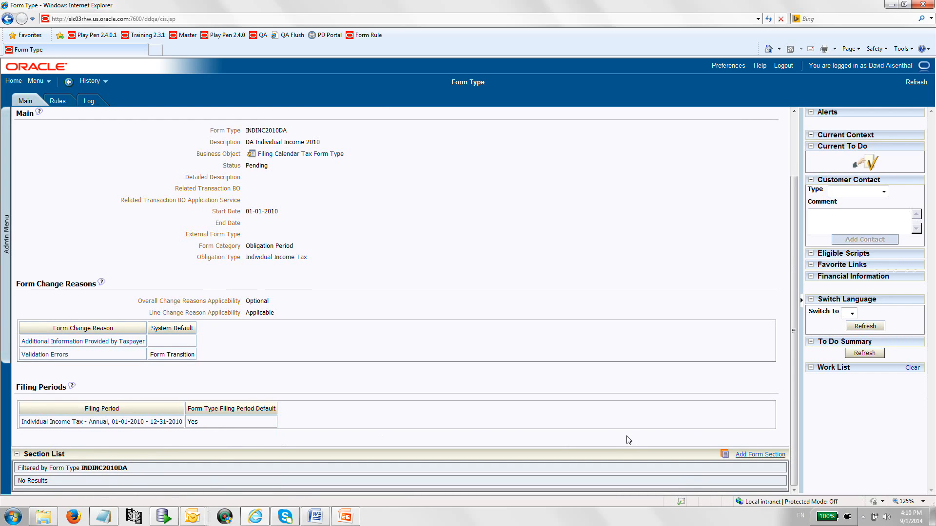
left_click(763, 458)
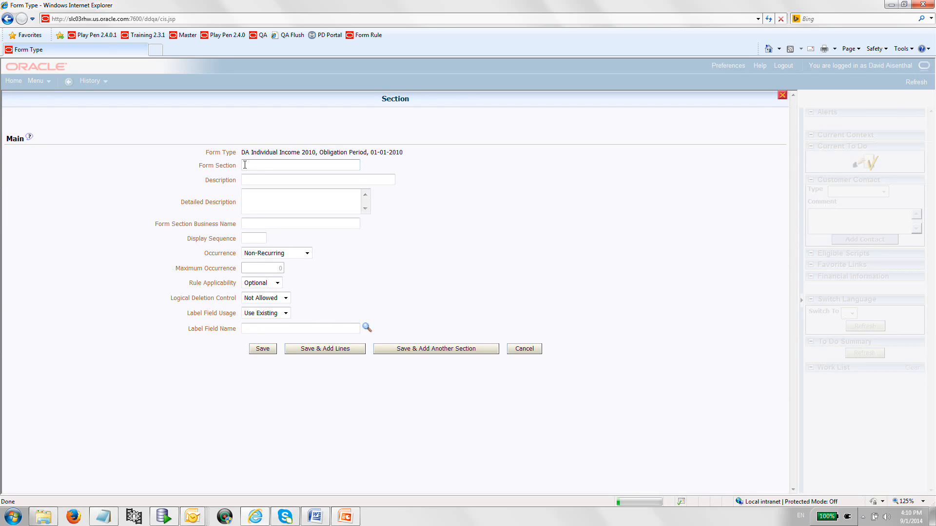
type("PERSONALDETAILS")
left_click(266, 180)
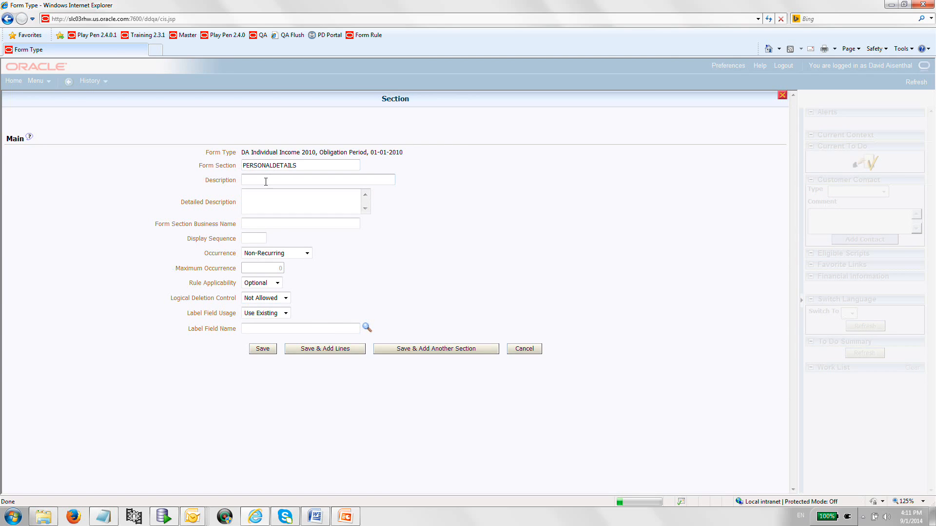
type("Personal Details")
left_click(268, 200)
left_click(254, 224)
type("personalDetails")
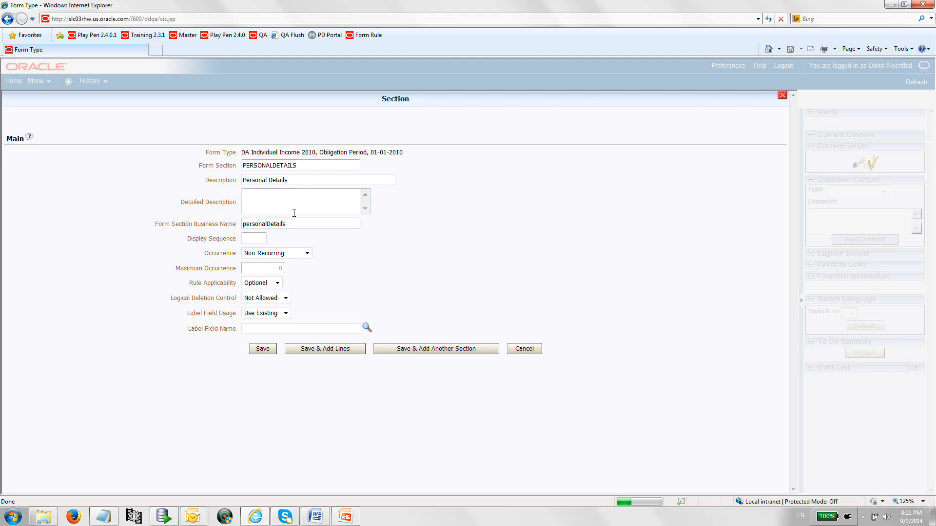
left_click(257, 240)
type("10")
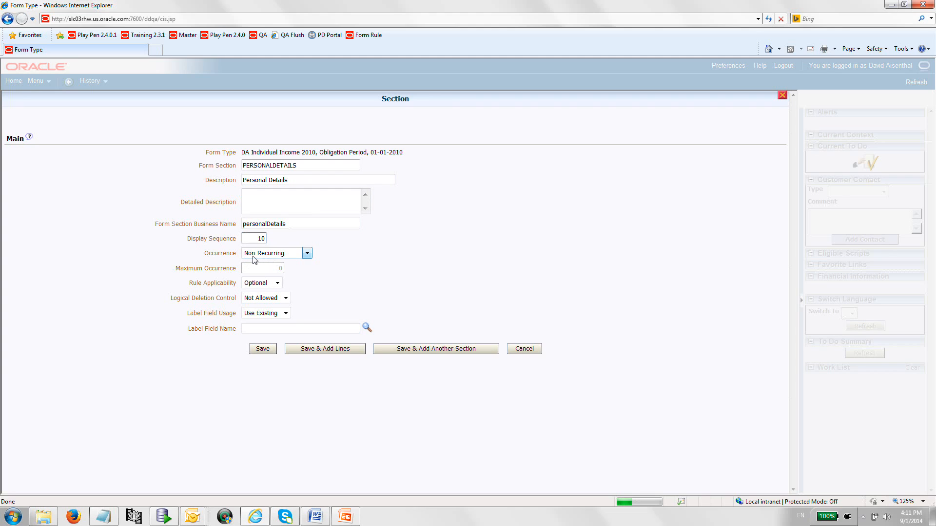
- Review the section's occurrence options and the help text explaining its main fields
left_click(307, 254)
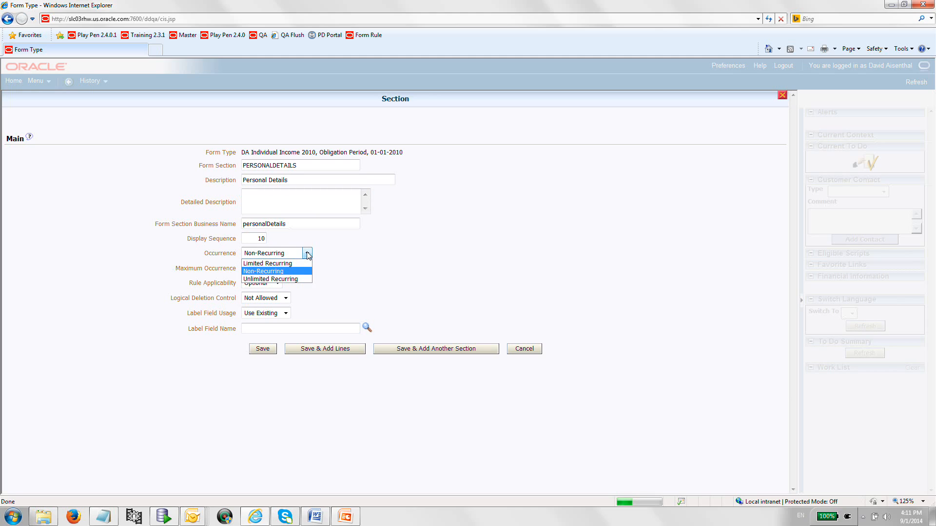
left_click(324, 253)
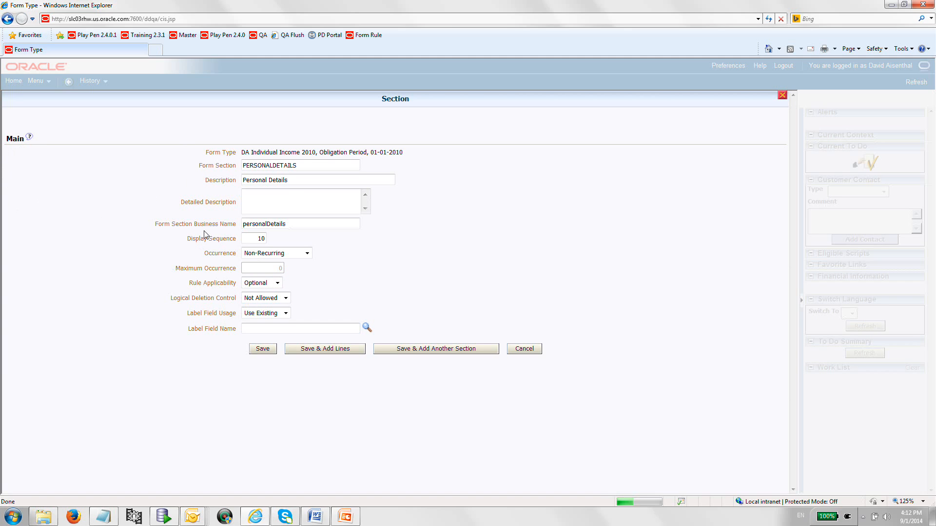
left_click(29, 138)
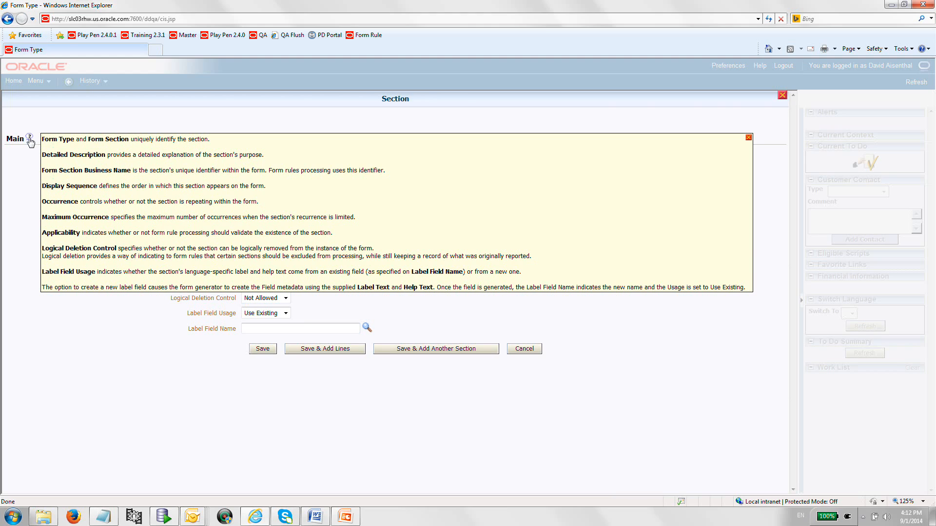
left_click(747, 140)
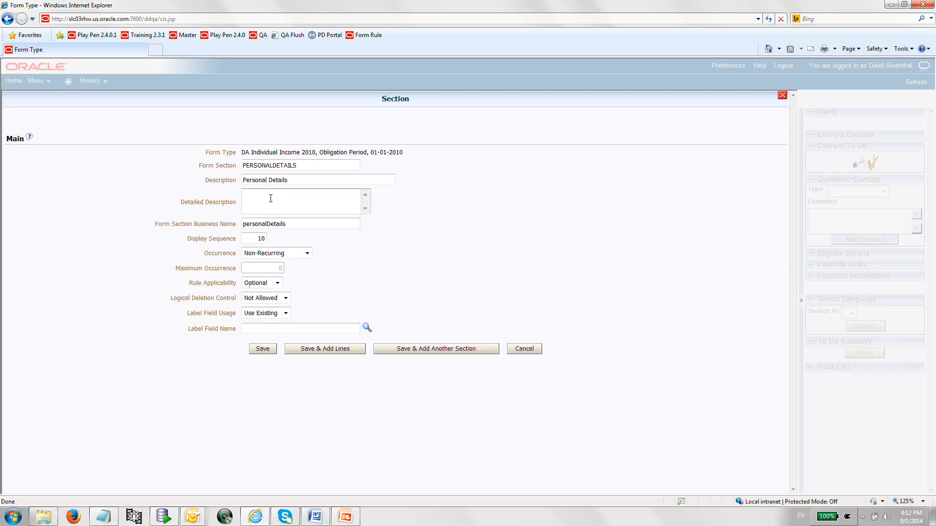
- Set the section's label field usage to Create New, with Personal Details as the label text
left_click(285, 313)
left_click(263, 330)
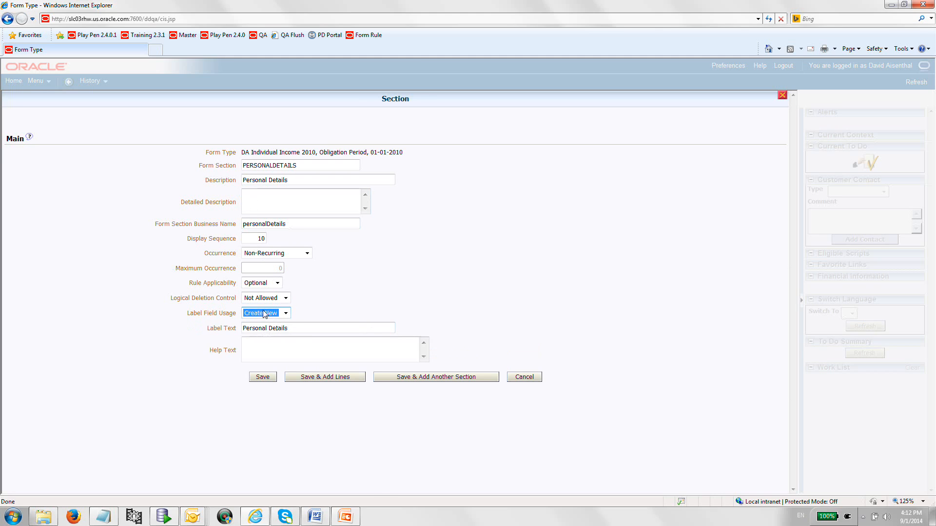
left_click_drag(288, 180, 232, 190)
left_click_drag(293, 328, 238, 334)
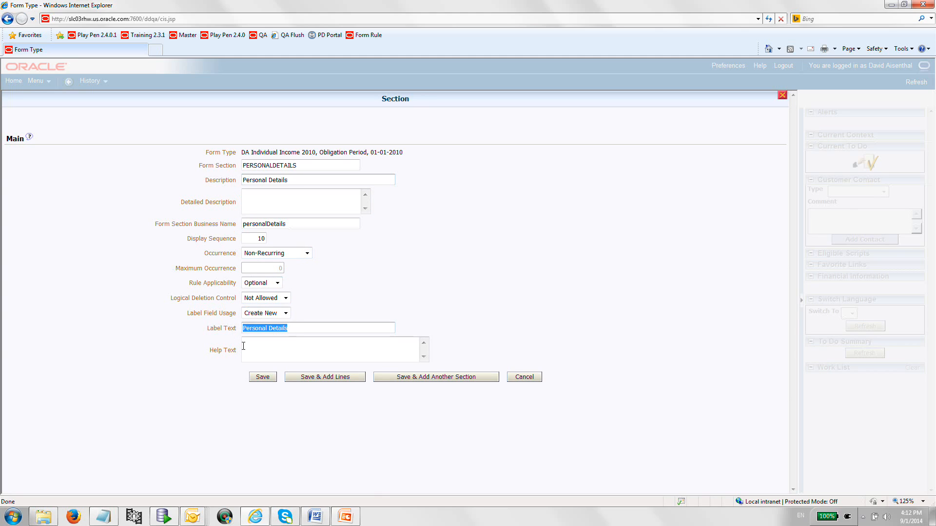
left_click(264, 350)
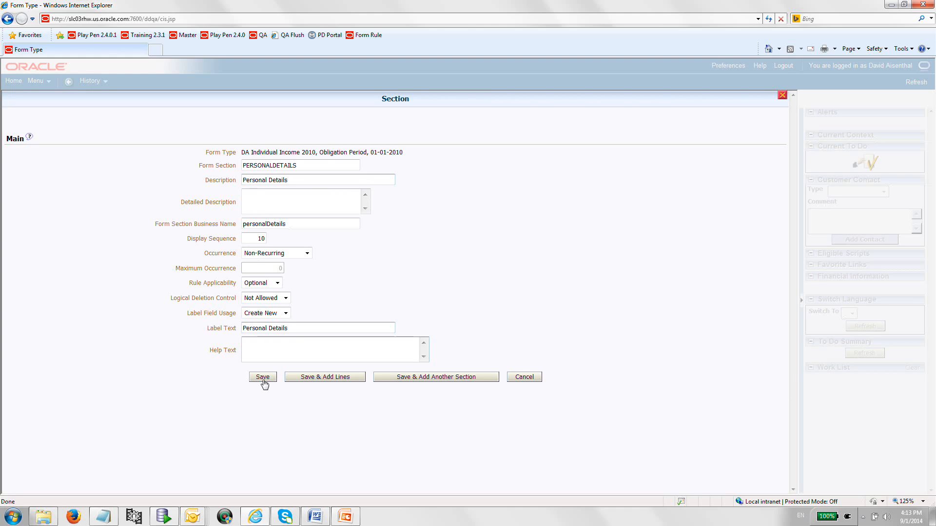
- Save the Personal Details section and start adding a form line to it with the Standard Line business object
left_click(312, 378)
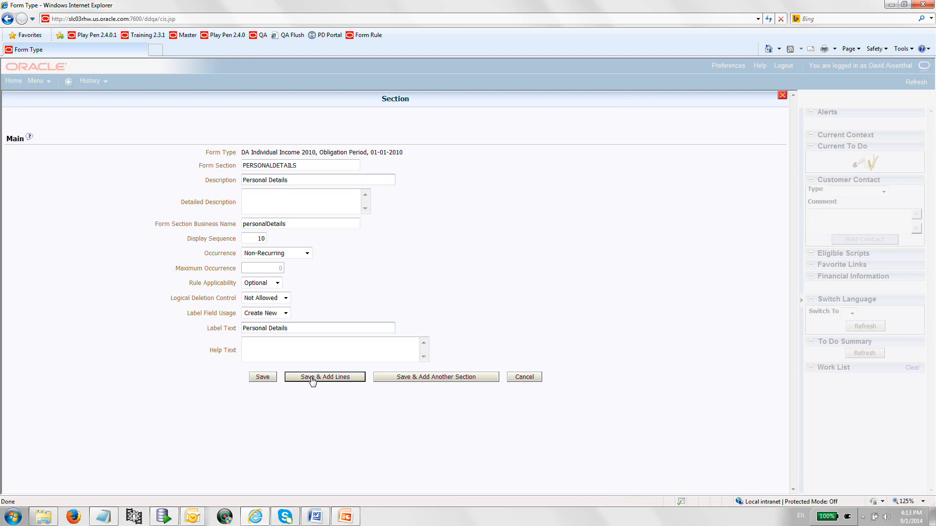
left_click(311, 378)
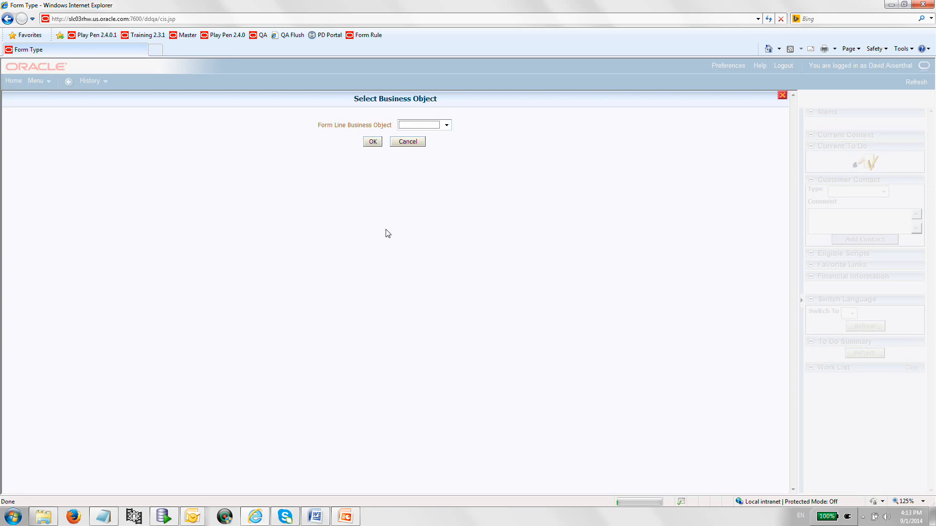
left_click(447, 125)
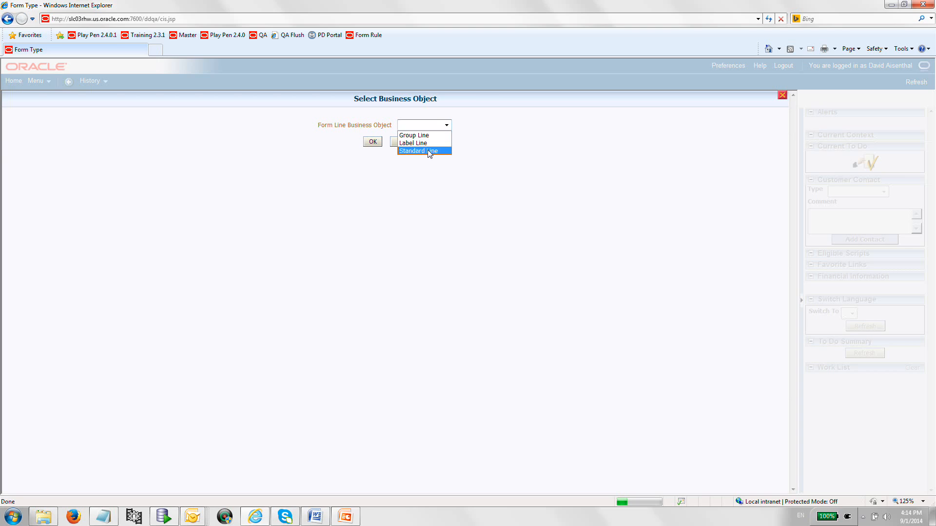
left_click(429, 152)
left_click(373, 143)
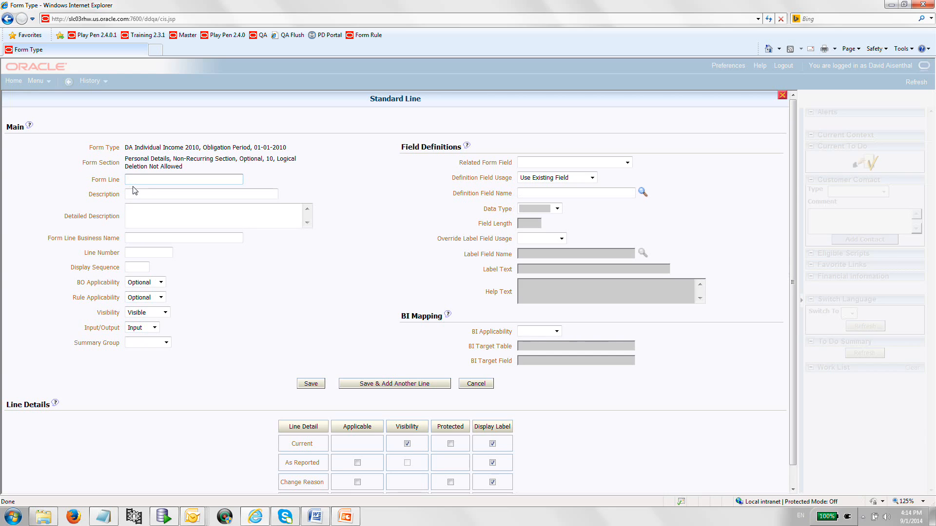
- Define the form line PREFIXNAME with description Title, business name title and display sequence 10
type("PREFIXNAME")
left_click(161, 191)
type("Title")
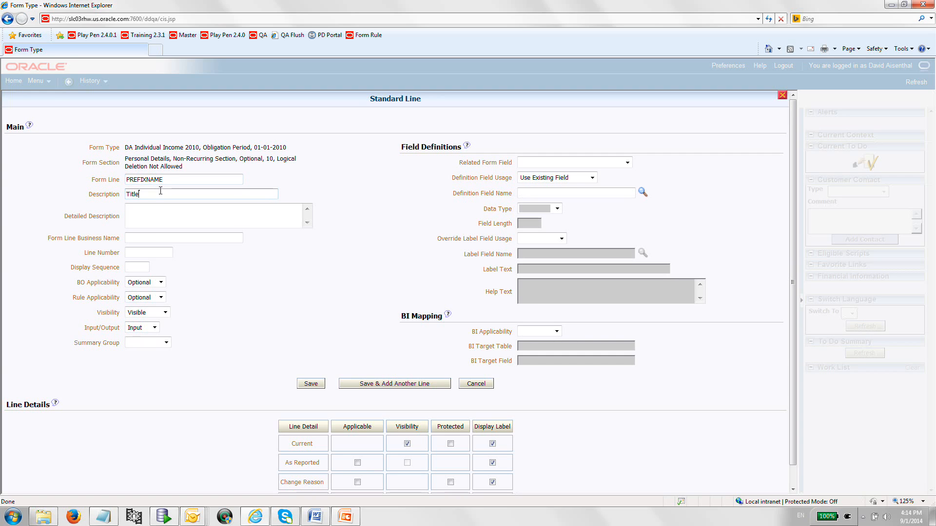
left_click(145, 239)
type("title")
left_click(141, 253)
left_click(138, 268)
type("10")
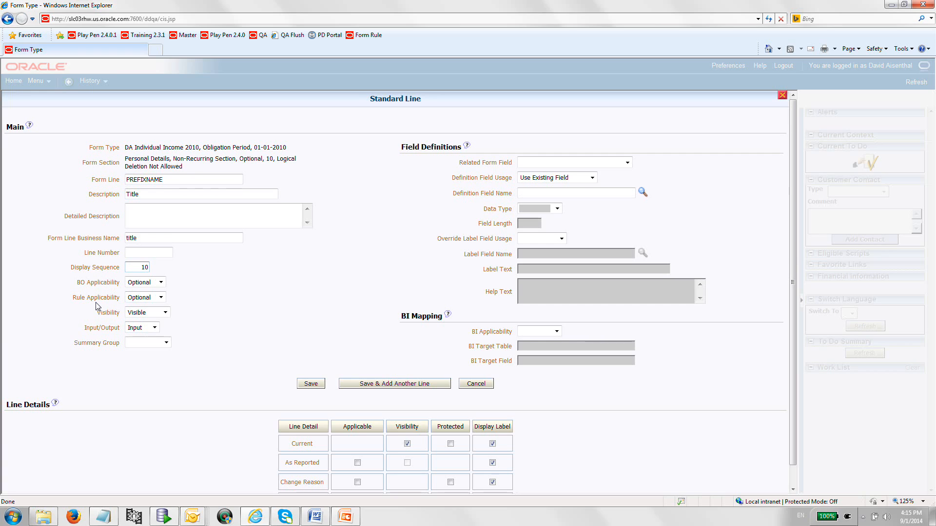
- Review the line's rule applicability options and the available related form fields, keeping the current Windows color scheme
left_click(161, 298)
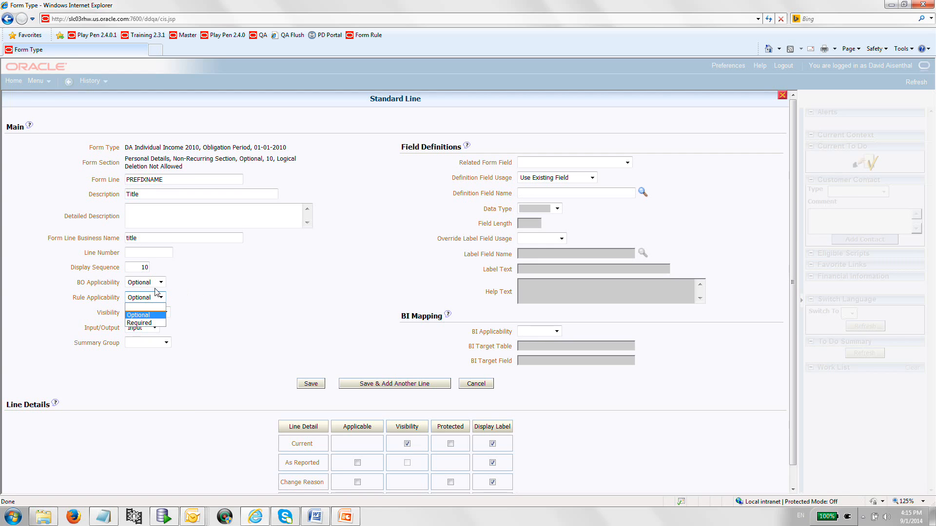
left_click(189, 278)
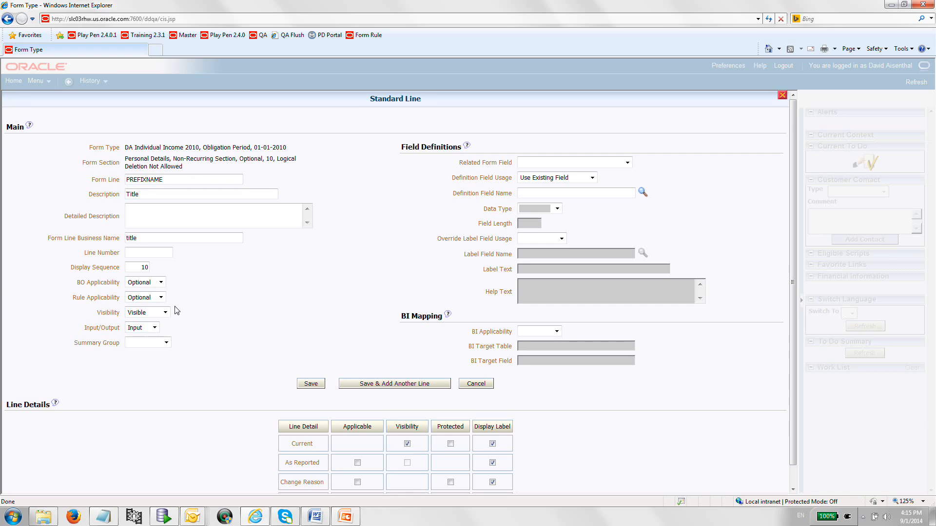
left_click(227, 215)
left_click(627, 164)
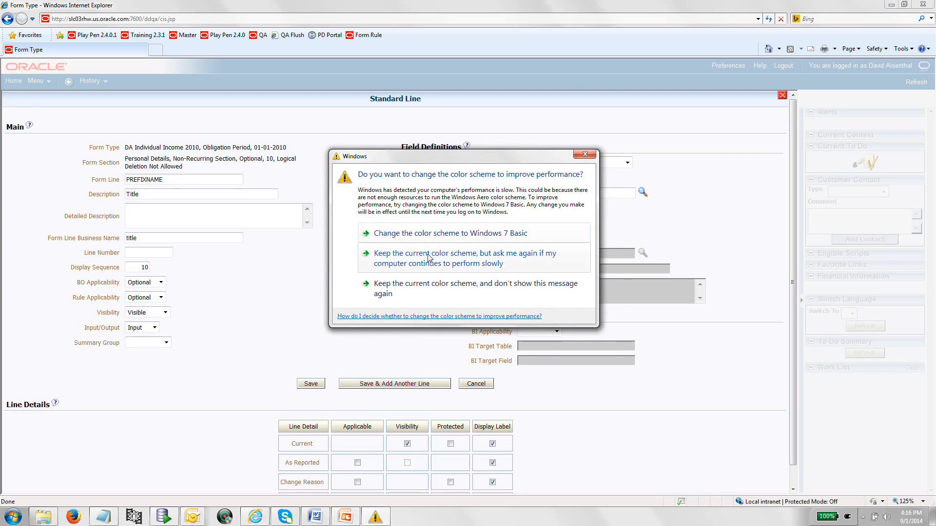
left_click(428, 257)
left_click(627, 162)
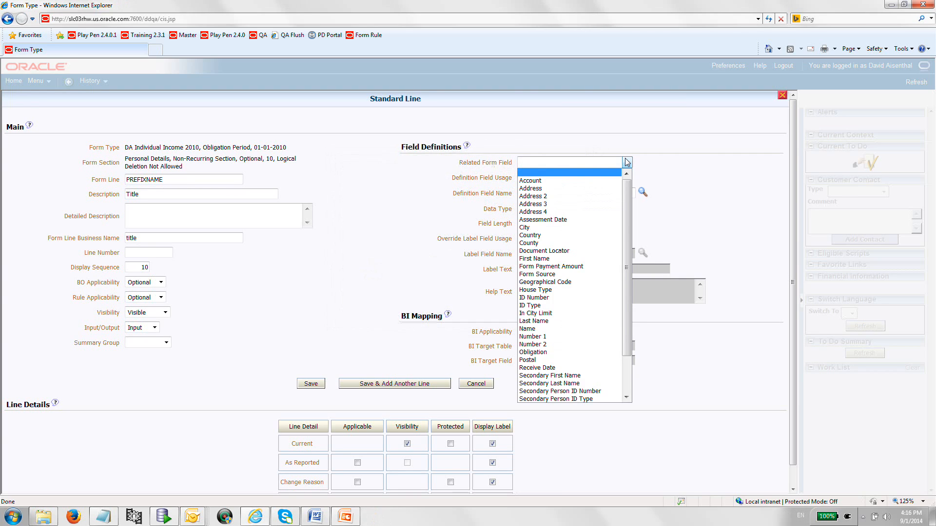
left_click(642, 161)
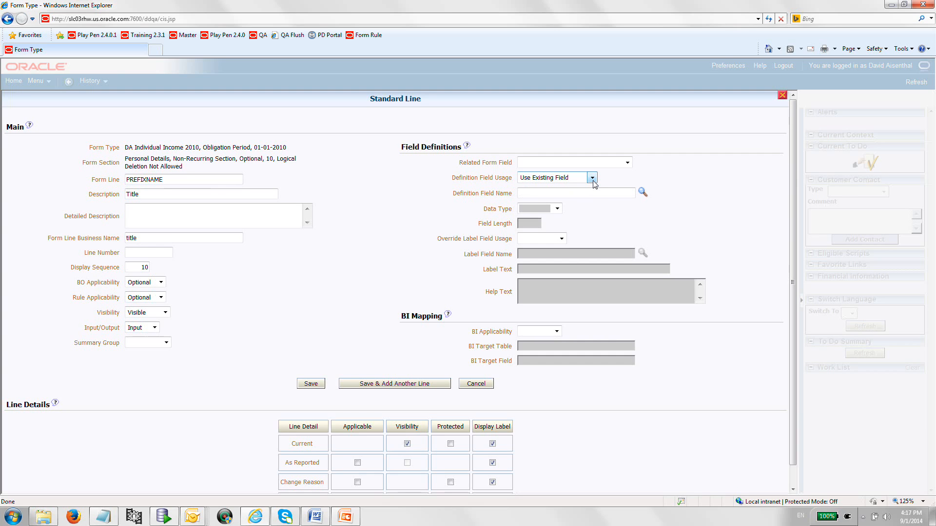
- Search the existing fields by description %prefix and assign NAME_PREFIX_FLG as the line's definition field
left_click(642, 193)
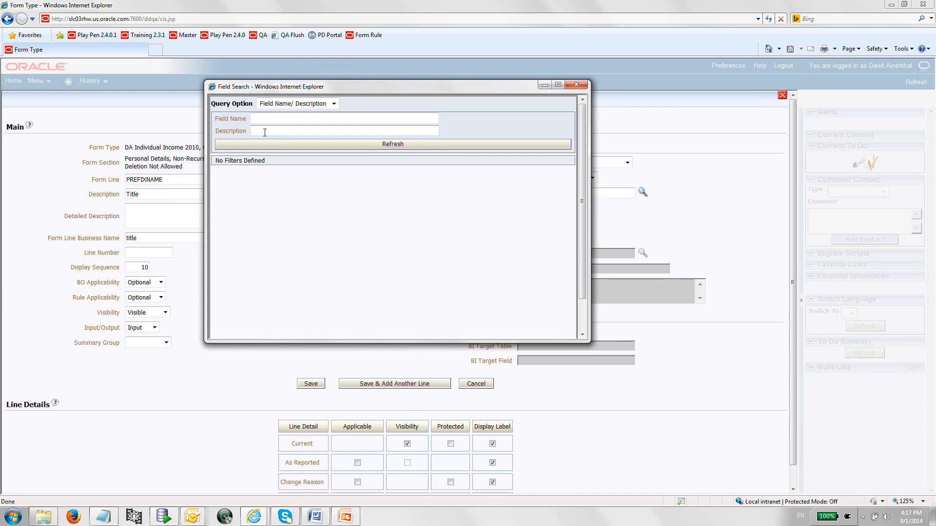
type("%prefix")
key("Return")
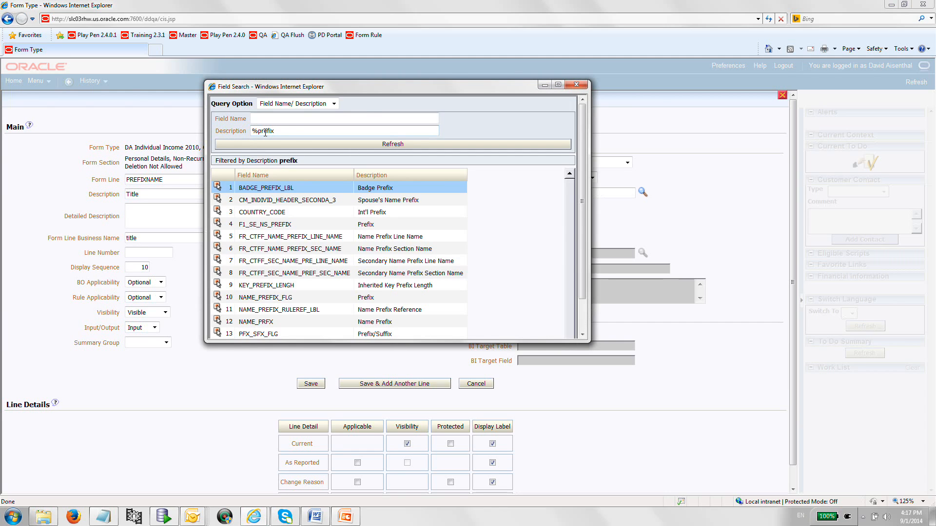
left_click(217, 296)
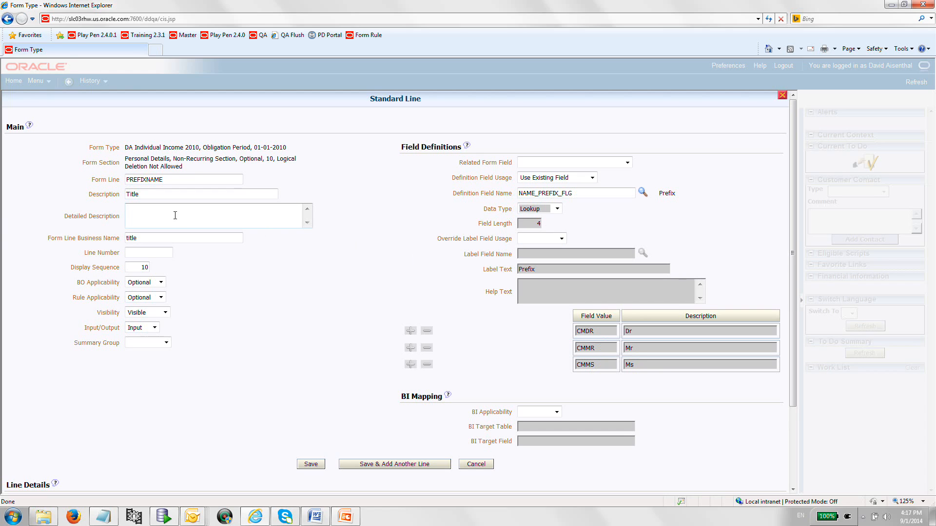
- Override the line's label by creating a new label field with the text Title
left_click(561, 239)
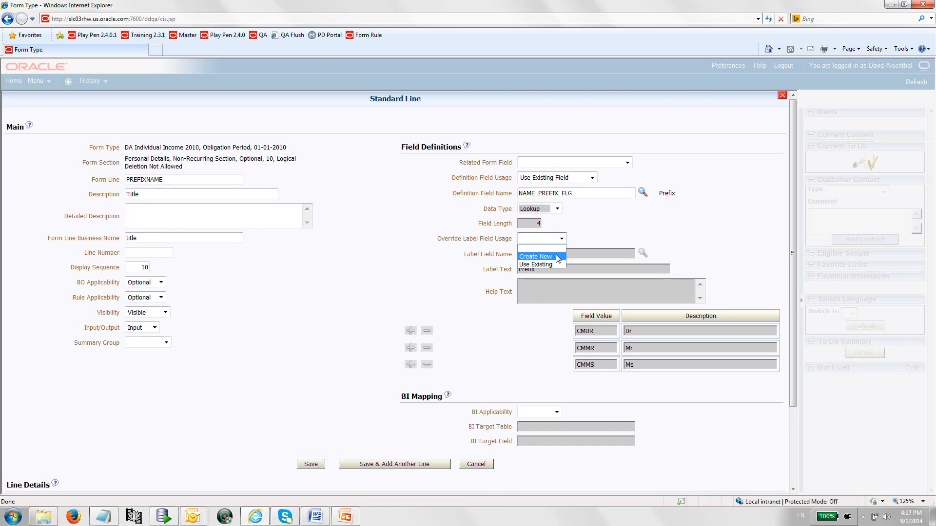
left_click(557, 256)
left_click(538, 254)
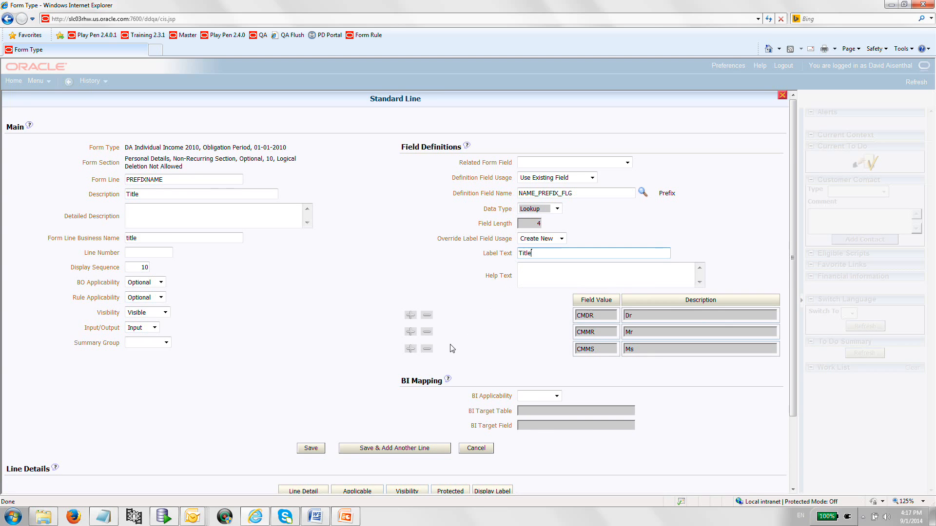
- Turn off Display Label for all line details of PREFIXNAME and save the line, continuing to another one
scroll(449, 347, "down", 3)
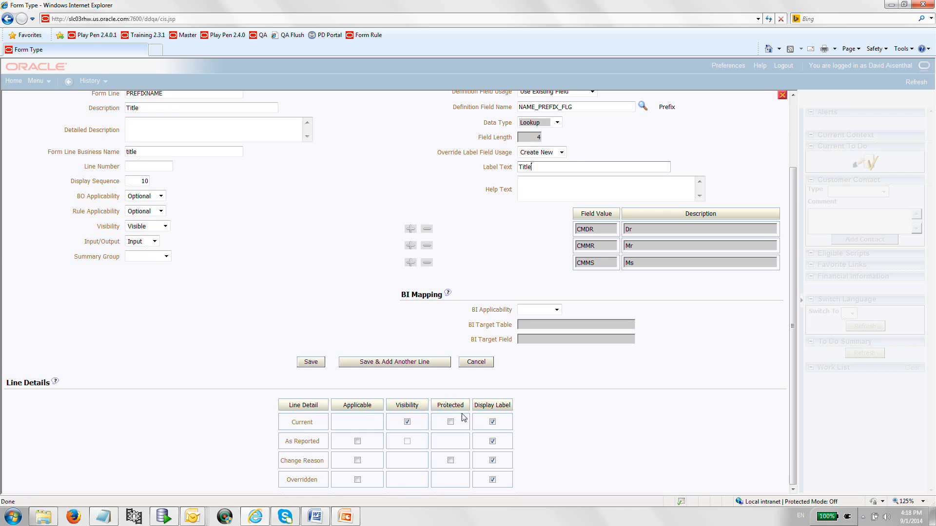
left_click(492, 422)
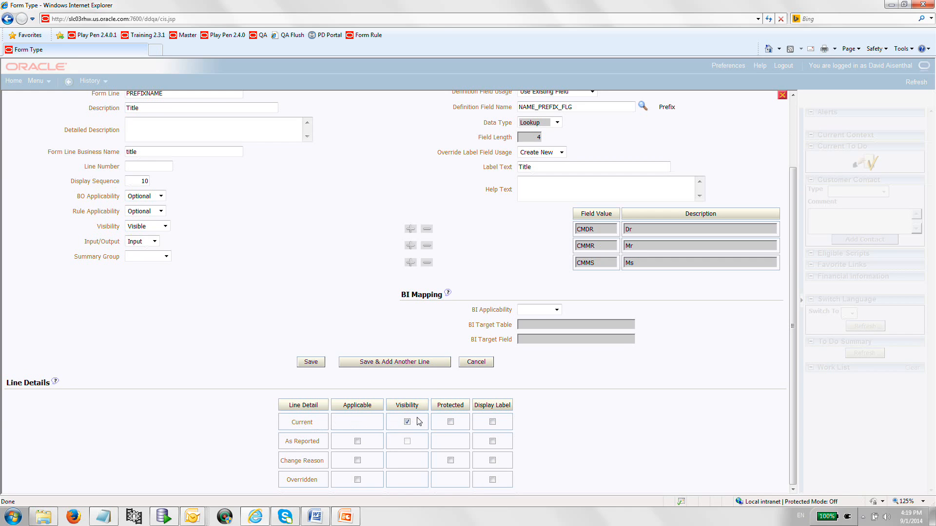
left_click(380, 363)
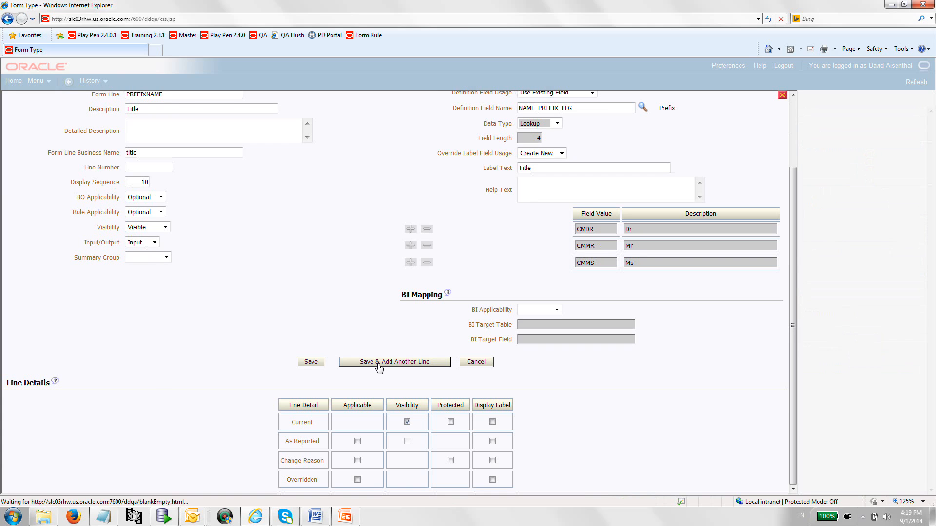
left_click(379, 366)
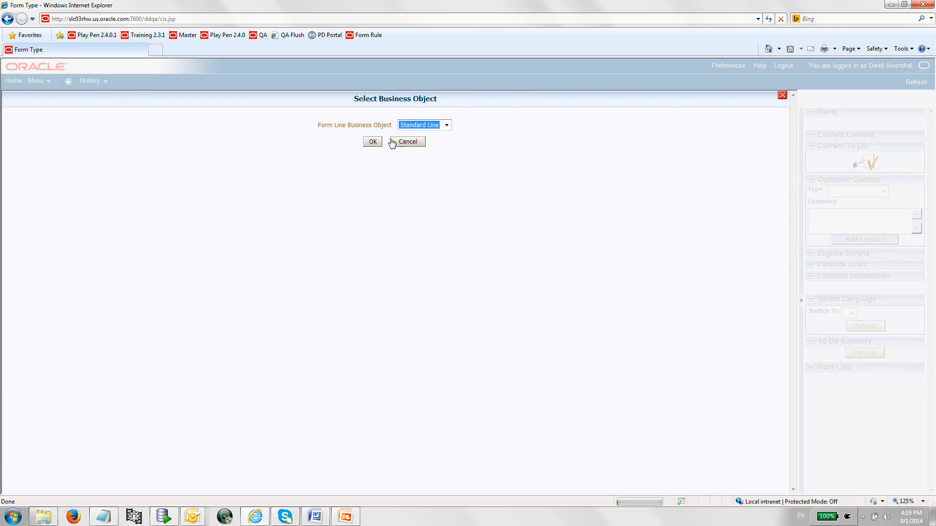
- Start a Standard Line named FIRSTNAME with description First Name, business name firstName and display sequence 20
left_click(374, 146)
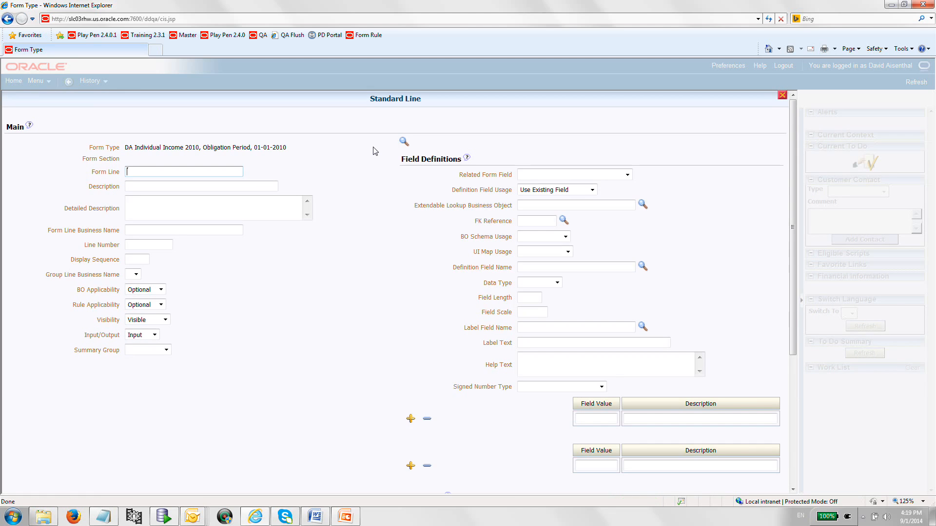
type("FIRST")
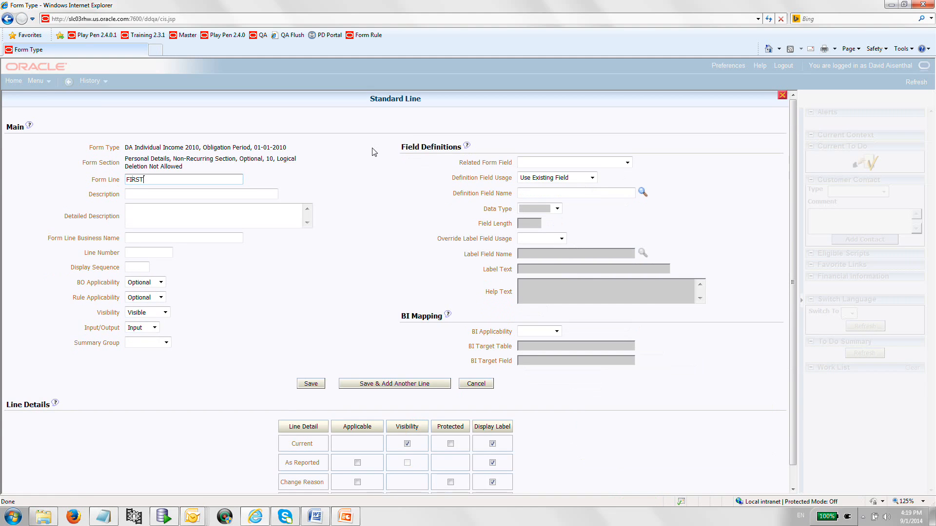
type("NAME")
left_click(259, 193)
type("F")
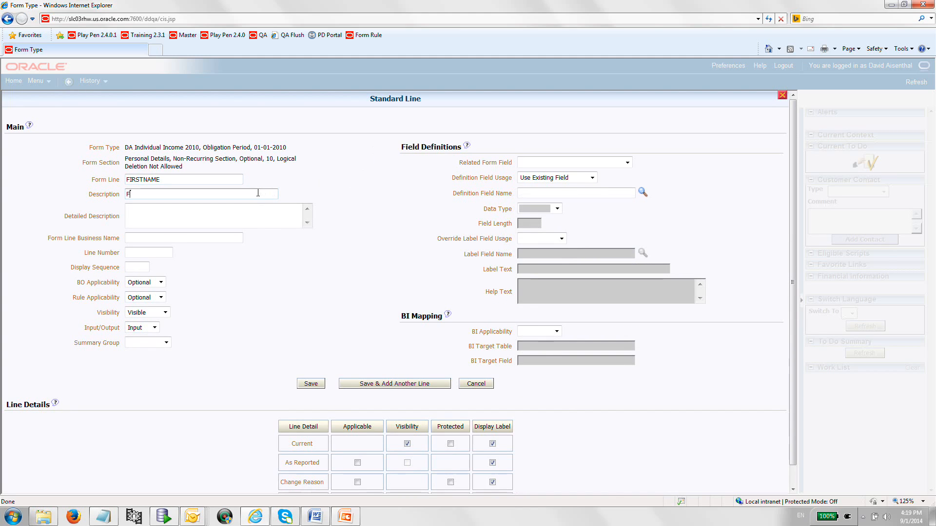
type("irst Name")
left_click(153, 238)
type("firstName")
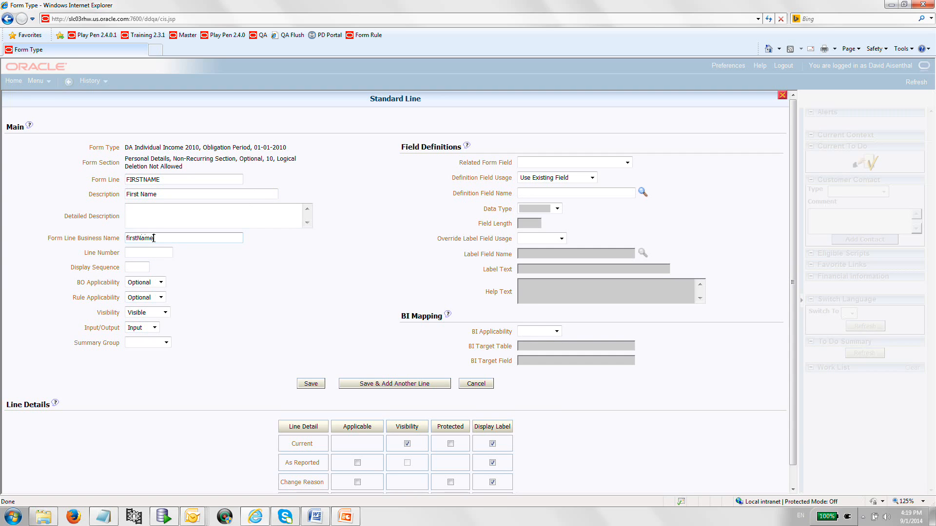
left_click(136, 268)
type("20")
- Relate the FIRSTNAME line to the First Name form field, turn off Display Label for all line details, and save it, continuing to another line
left_click(627, 162)
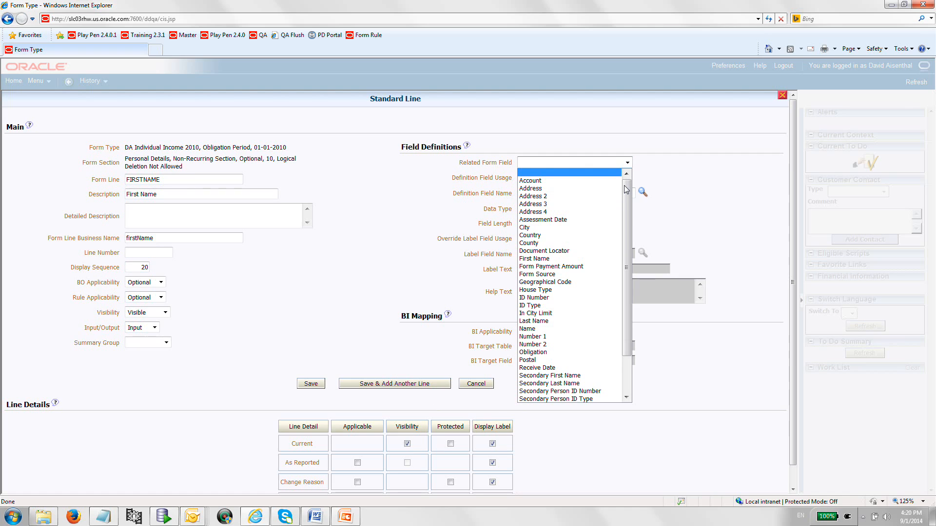
left_click(580, 258)
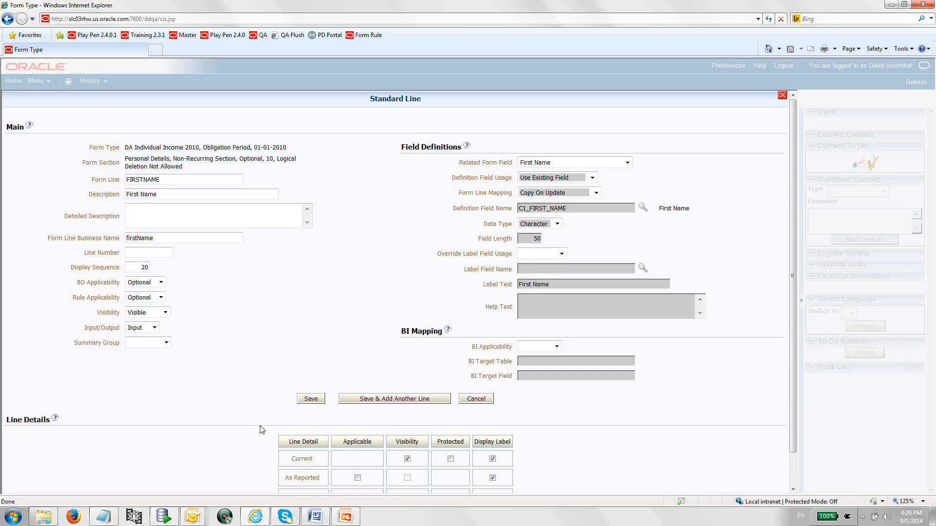
scroll(262, 429, "down", 1)
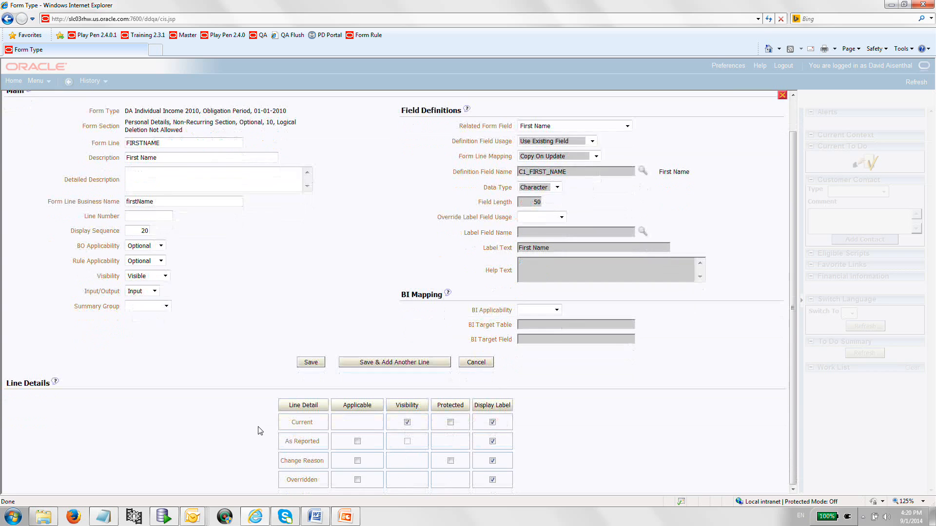
left_click(492, 422)
left_click(396, 363)
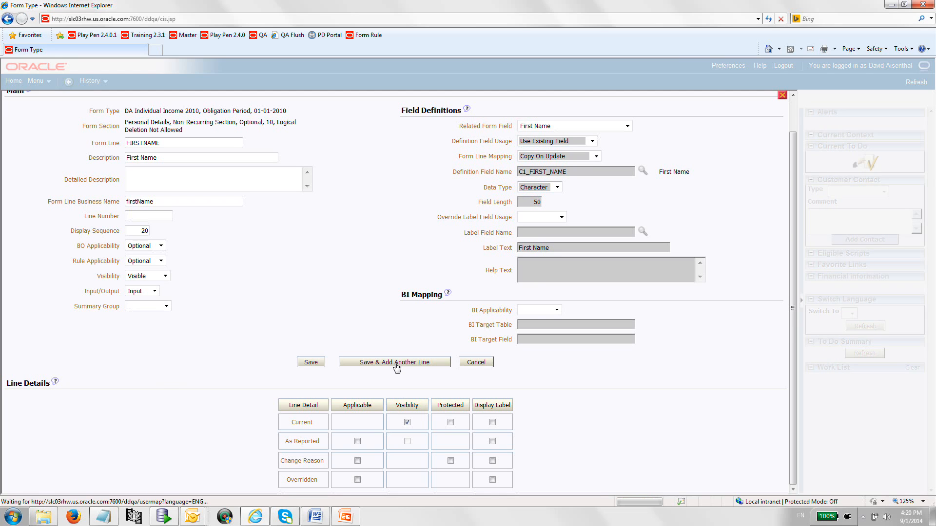
- Start a Standard Line named LASTNAME with description Last Name, business name lastName, display sequence 30 and rule applicability Required
left_click(375, 144)
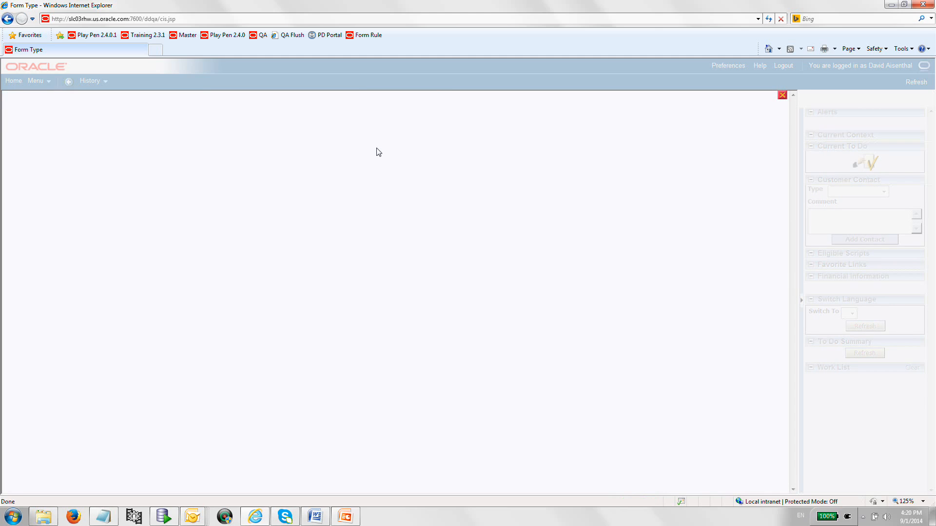
type("LASTNAME")
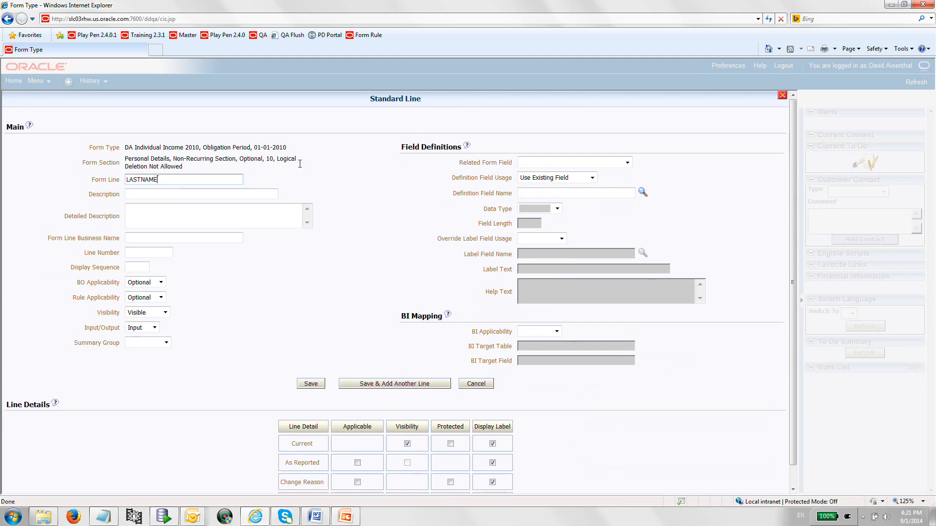
left_click(263, 195)
type("Last Name")
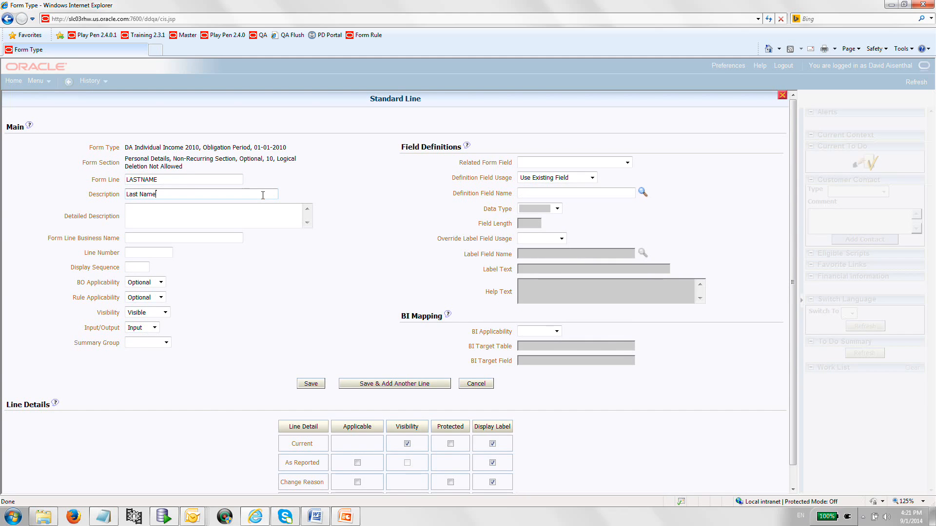
left_click(185, 237)
type("lastName")
left_click(135, 269)
type("30")
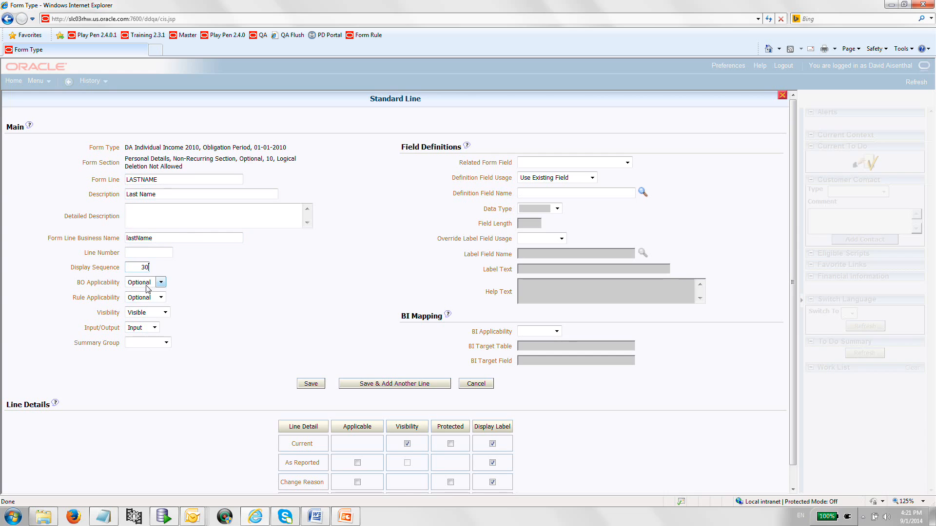
left_click(161, 298)
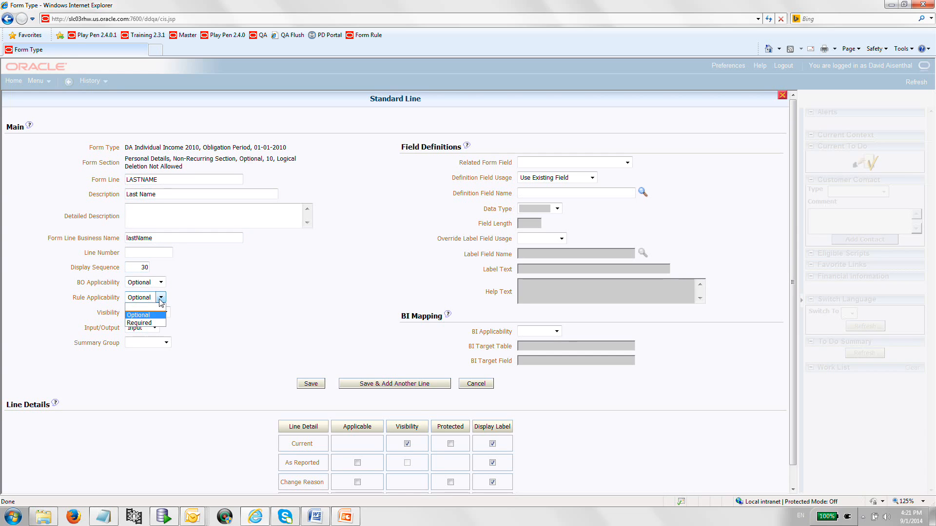
left_click(146, 323)
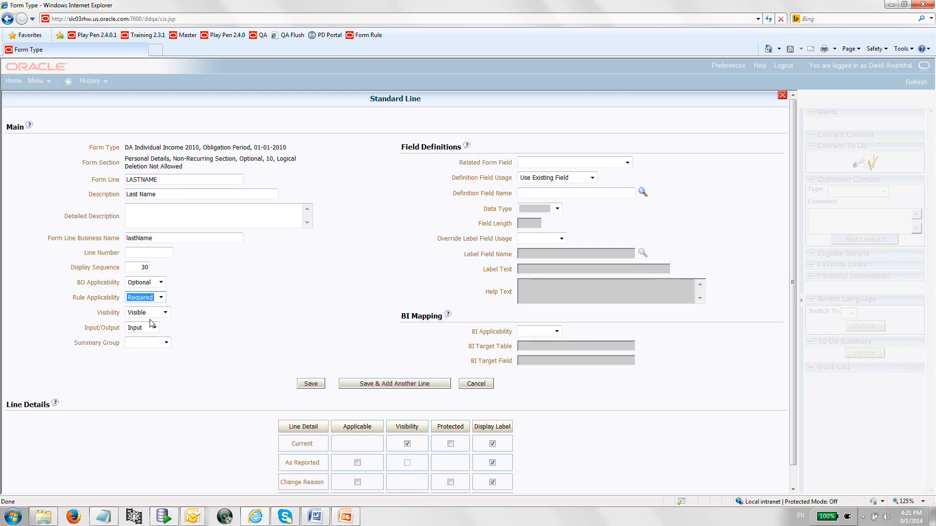
- Relate the LASTNAME line to the Last Name form field, turn off Display Label for all line details, and save it, continuing to another line
left_click(627, 163)
left_click_drag(625, 185, 621, 236)
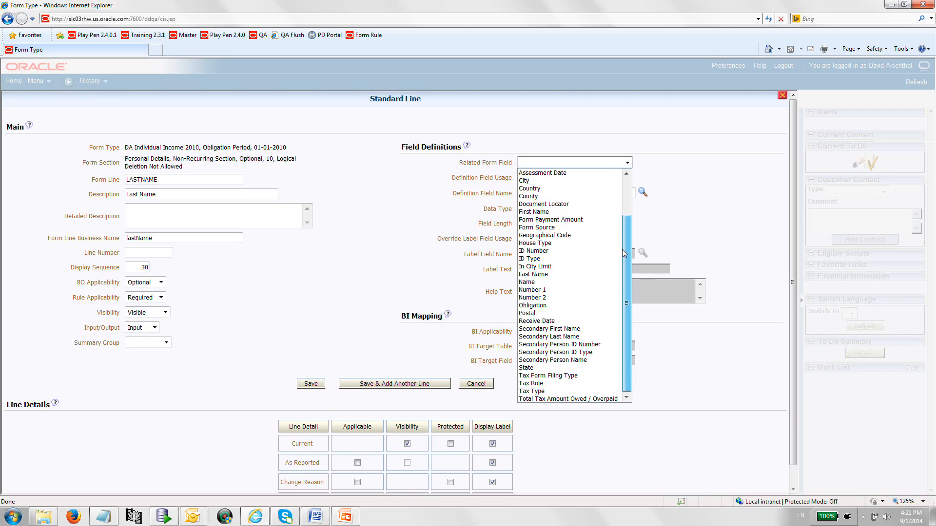
left_click(573, 275)
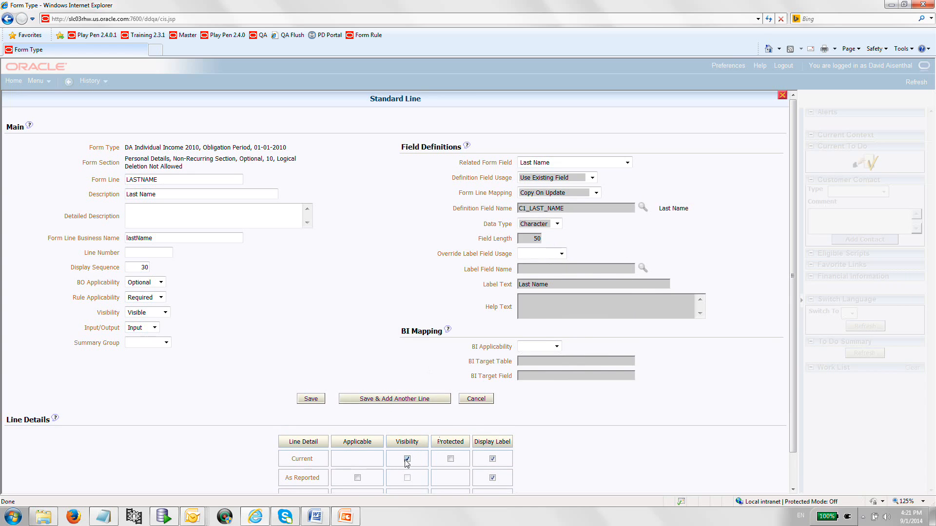
left_click(492, 459)
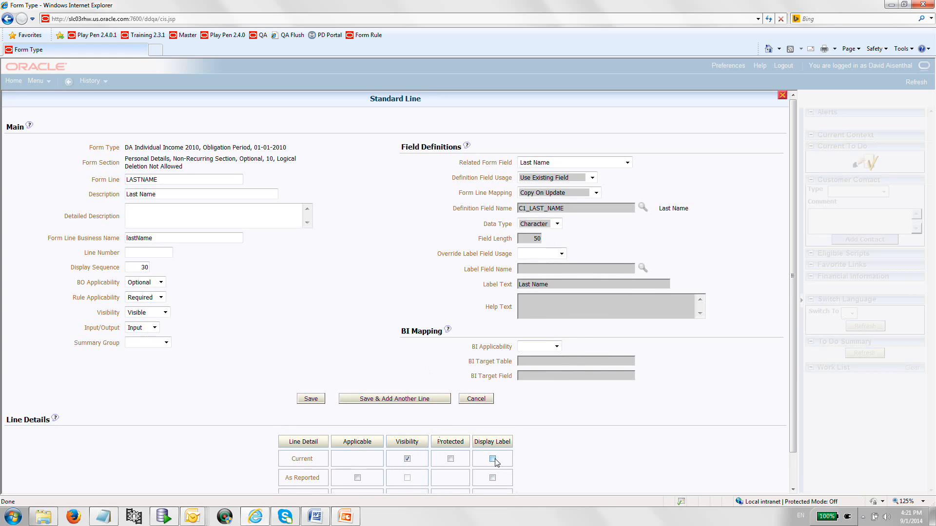
left_click(375, 403)
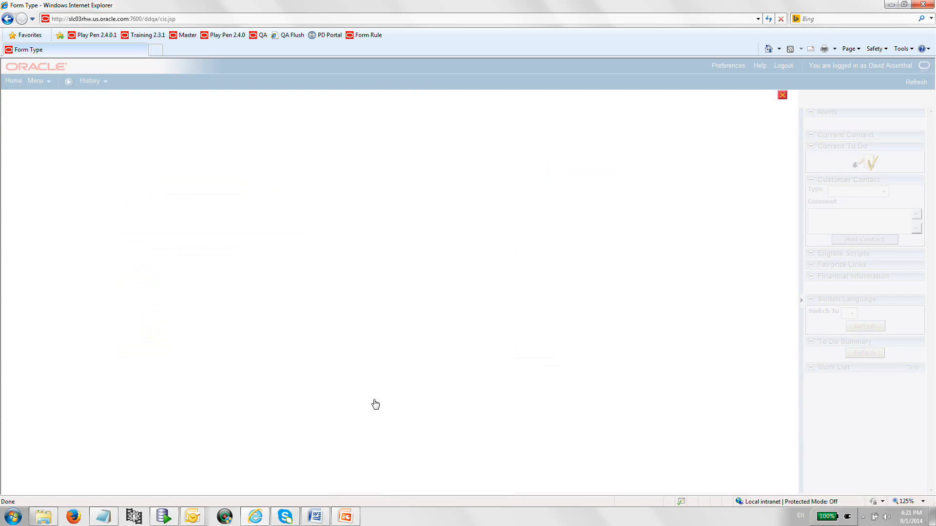
- Start a Standard Line named IDTYPE with description ID Type, business name idType, display sequence 40 and rule applicability Required
left_click(370, 142)
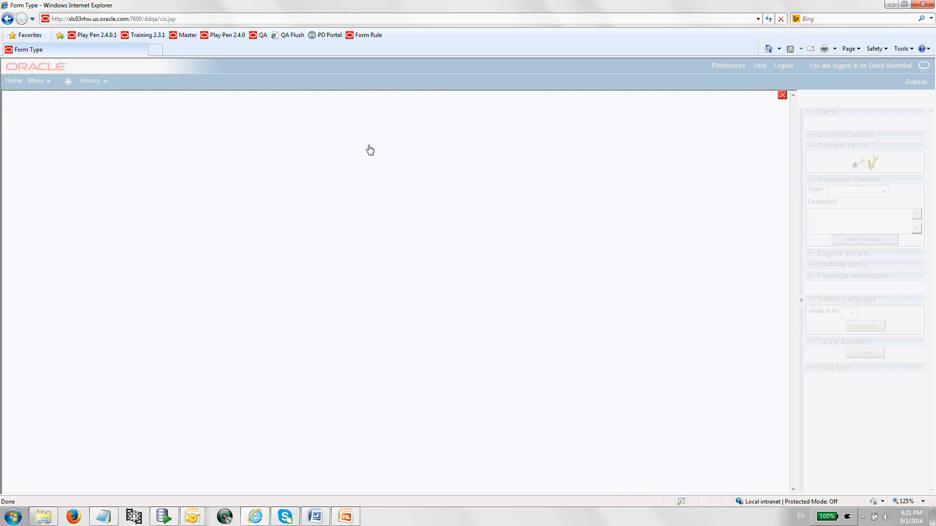
type("IDTYPE")
left_click(167, 197)
type("ID Type")
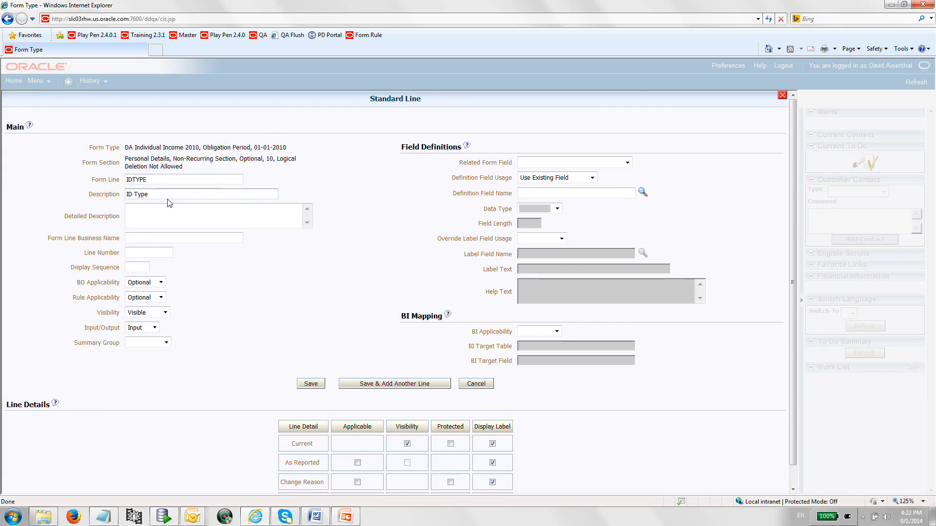
left_click(156, 239)
type("idType")
left_click(141, 269)
type("40")
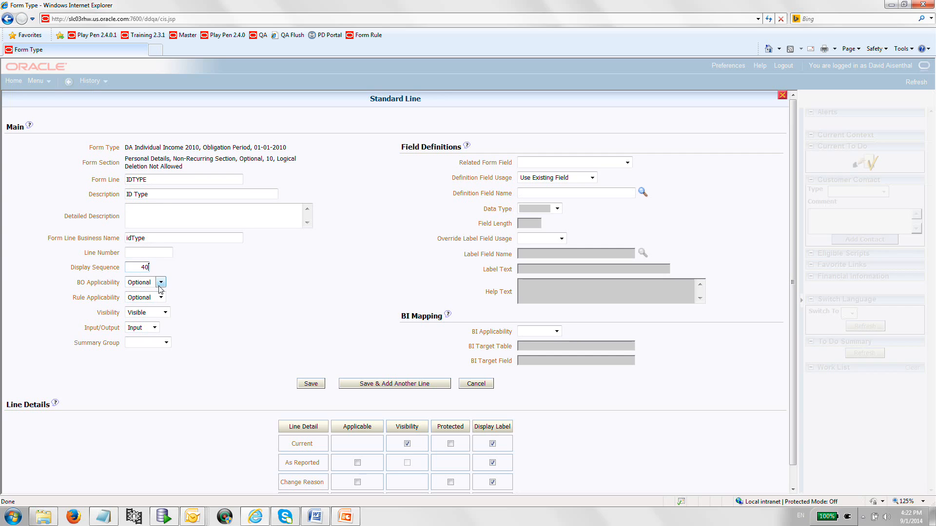
left_click(161, 298)
left_click(143, 322)
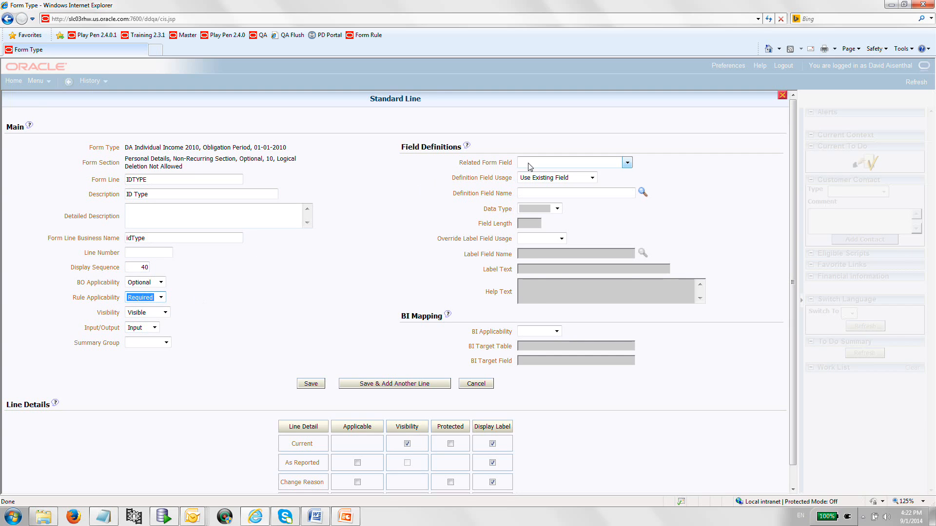
- Relate the IDTYPE line to the ID Type form field, turn off Display Label for all line details, and save it, continuing to another line
left_click(626, 163)
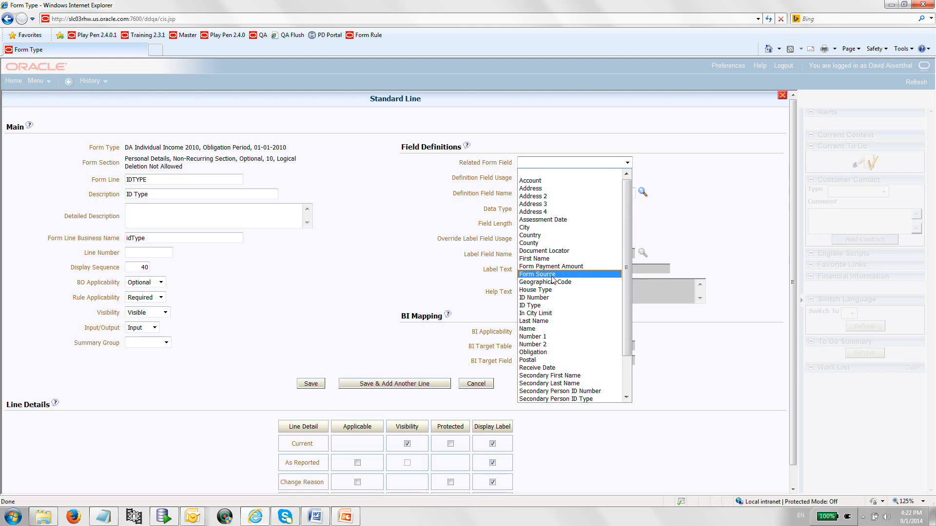
left_click(550, 306)
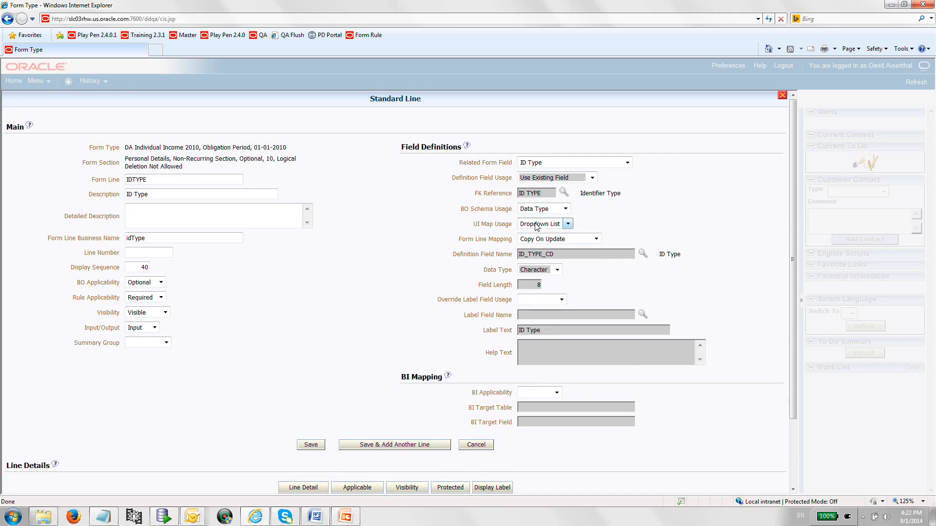
scroll(575, 427, "down", 1)
scroll(575, 426, "down", 1)
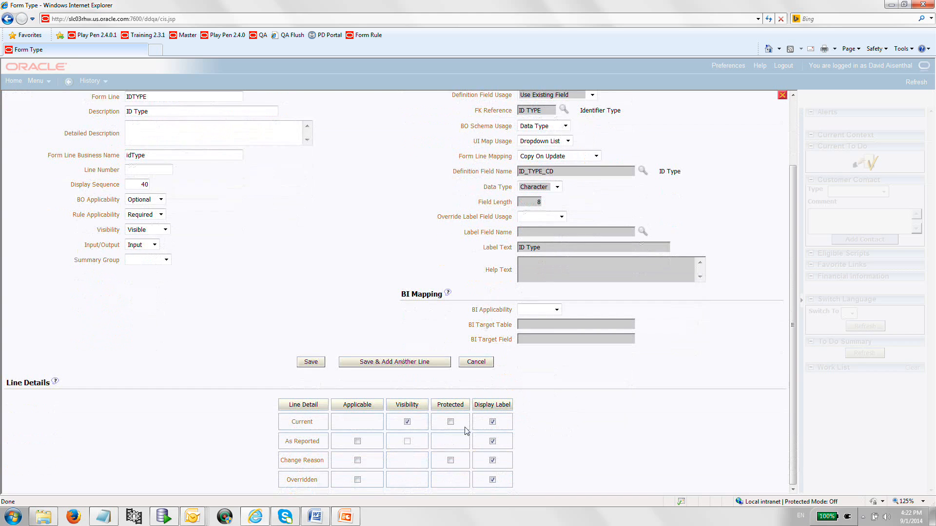
left_click(492, 422)
left_click(369, 366)
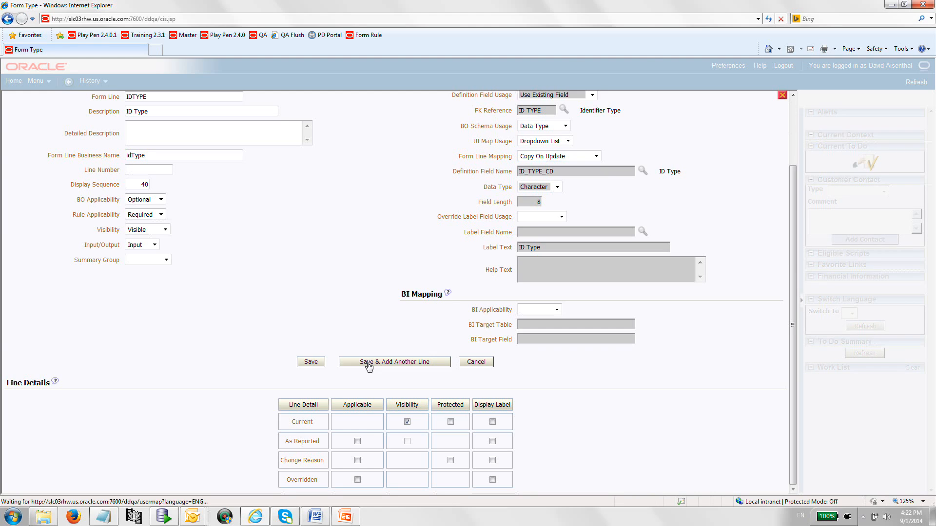
- Start a Standard Line named IDNUM with description Id Number, business name idNum, display sequence 50 and rule applicability Required
left_click(371, 142)
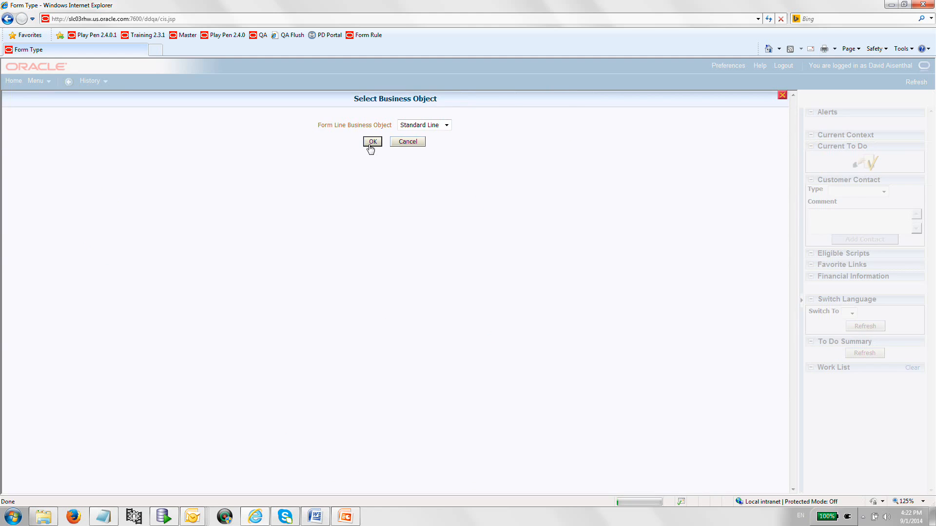
left_click(369, 145)
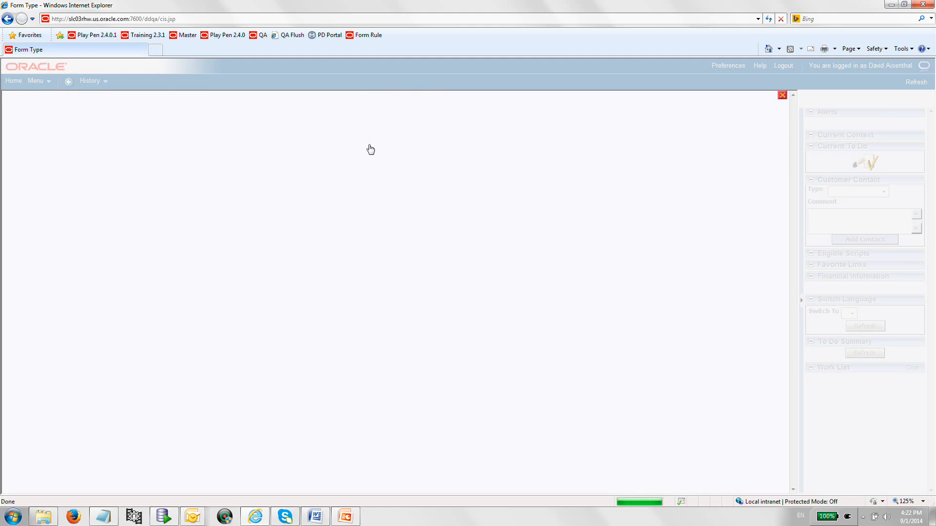
type("IDNUM")
left_click(189, 195)
type("Id")
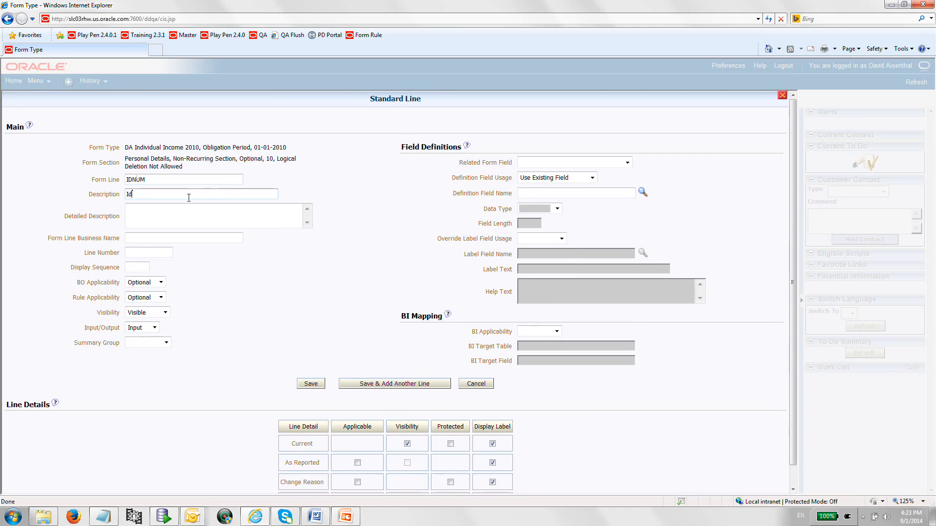
type(" Number")
left_click(148, 239)
type("idNum")
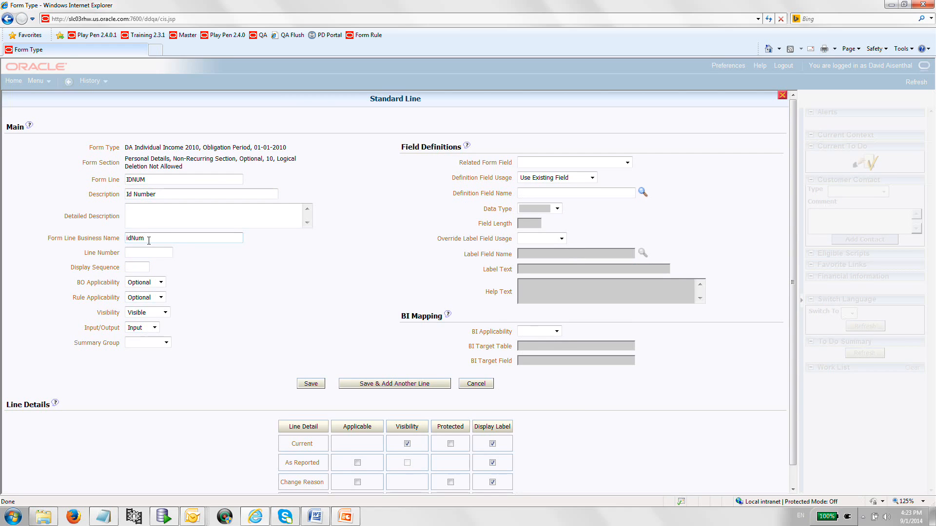
left_click(141, 265)
type("50")
left_click(160, 299)
left_click(155, 324)
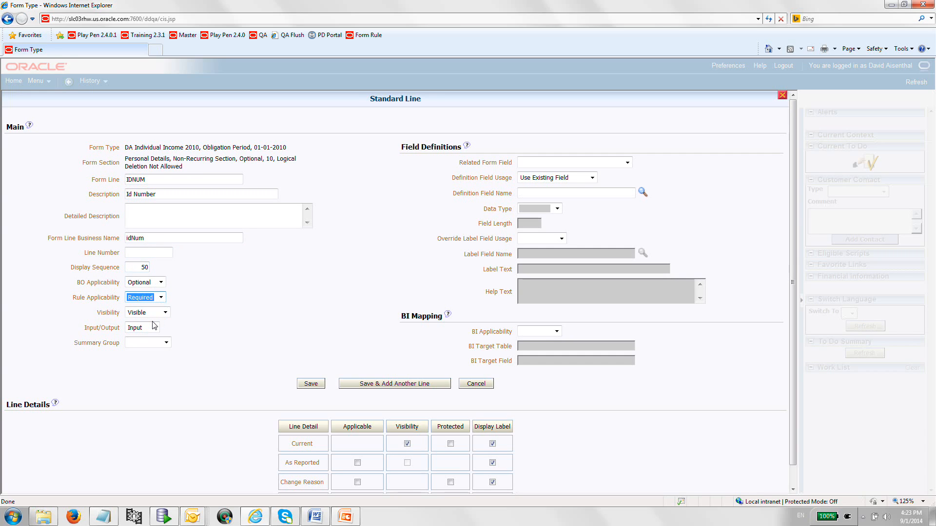
- Relate the IDNUM line to the ID Number form field, turn off Display Label for all line details, and save the line
left_click(626, 163)
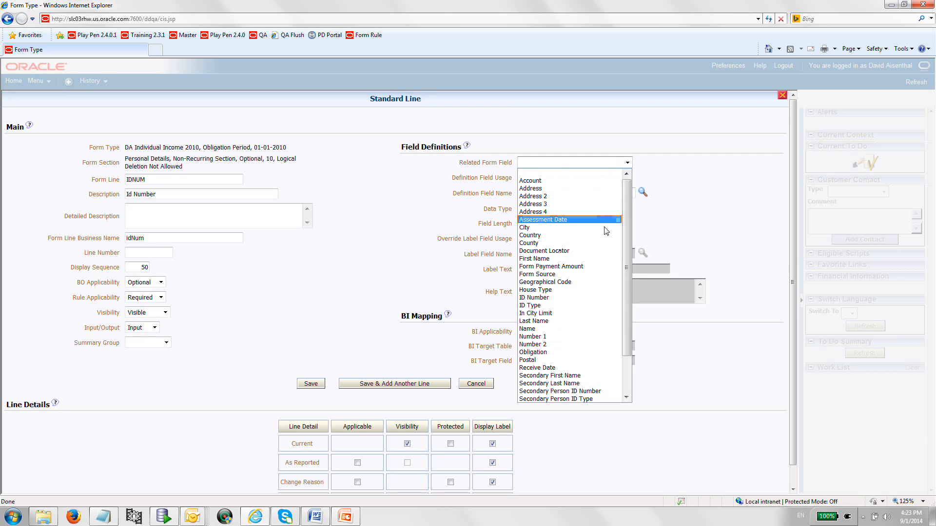
left_click(580, 299)
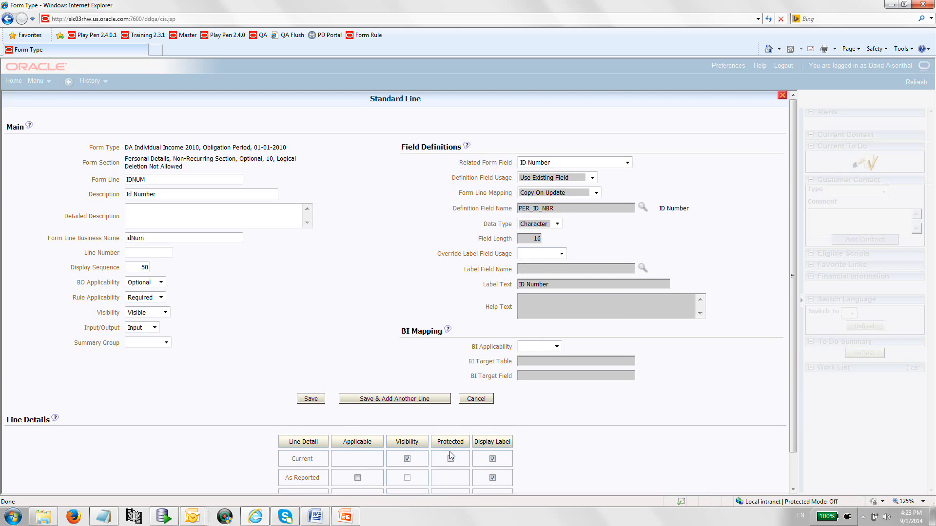
left_click(490, 459)
left_click(312, 403)
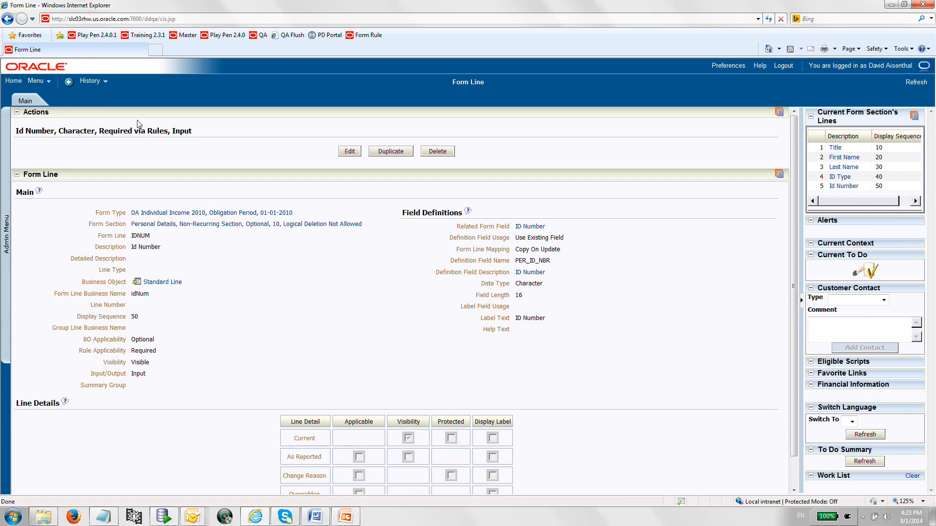
- Return to the DA Individual Income 2010 form type and list the form lines of its Personal Details section
left_click(87, 85)
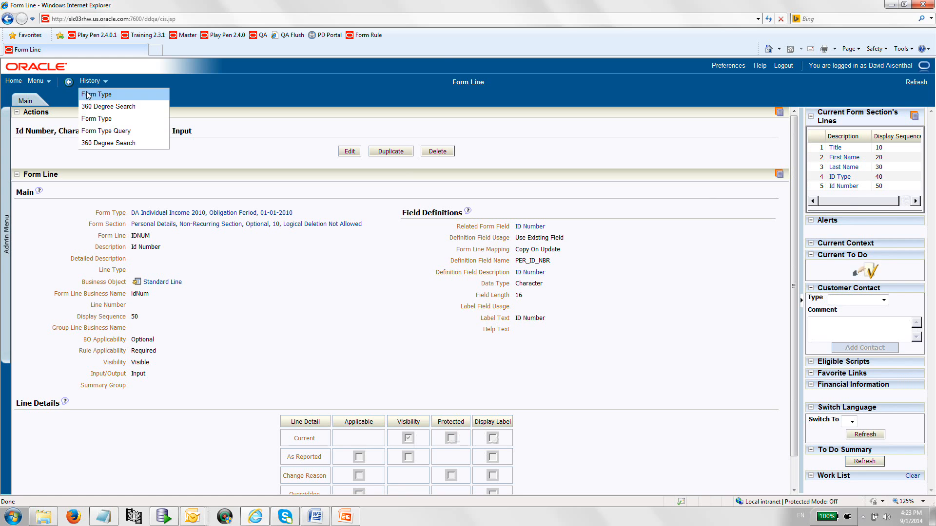
left_click(88, 93)
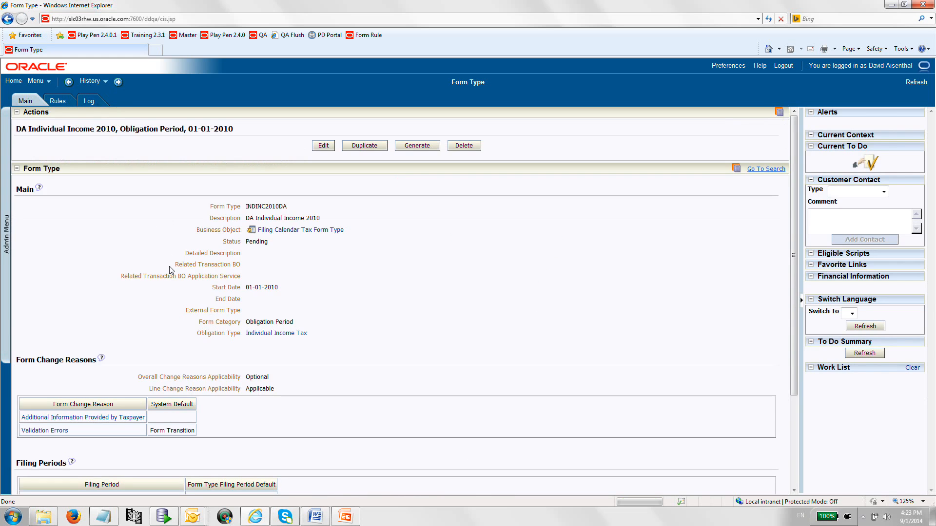
scroll(211, 337, "down", 2)
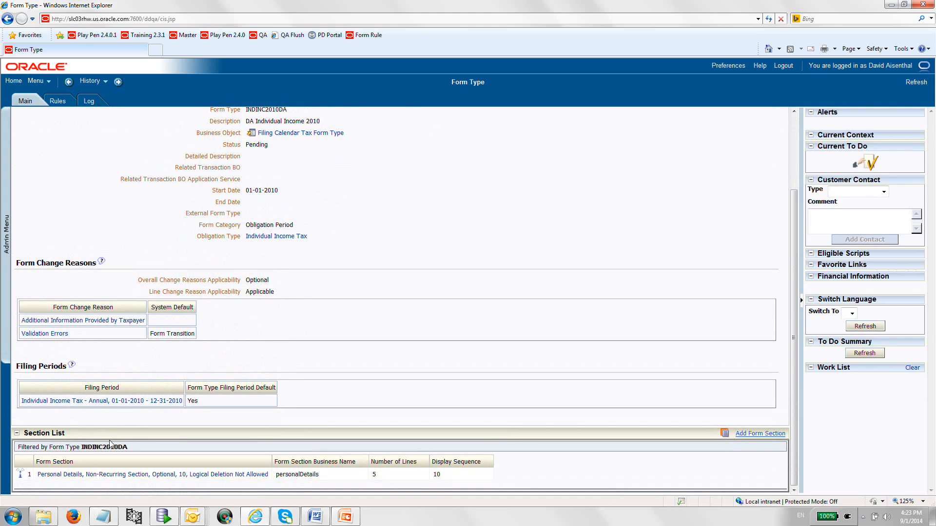
left_click(21, 480)
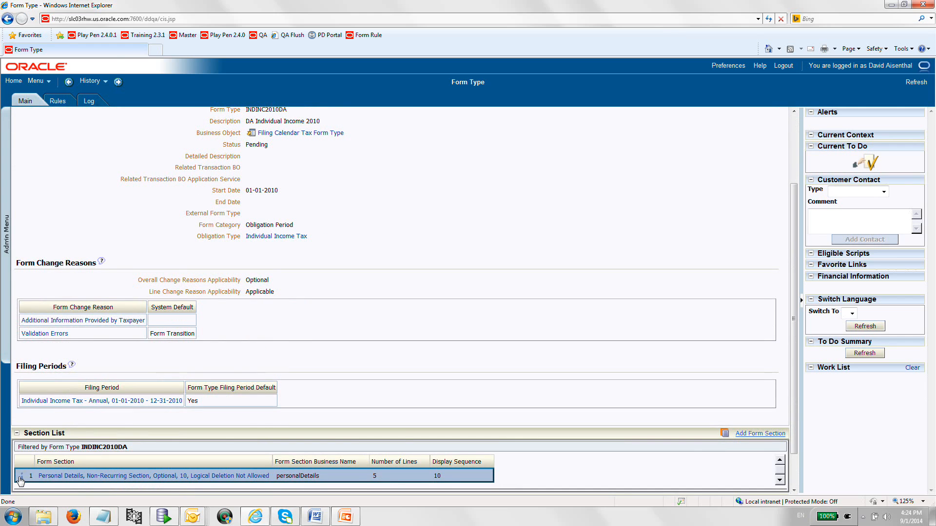
scroll(470, 429, "down", 3)
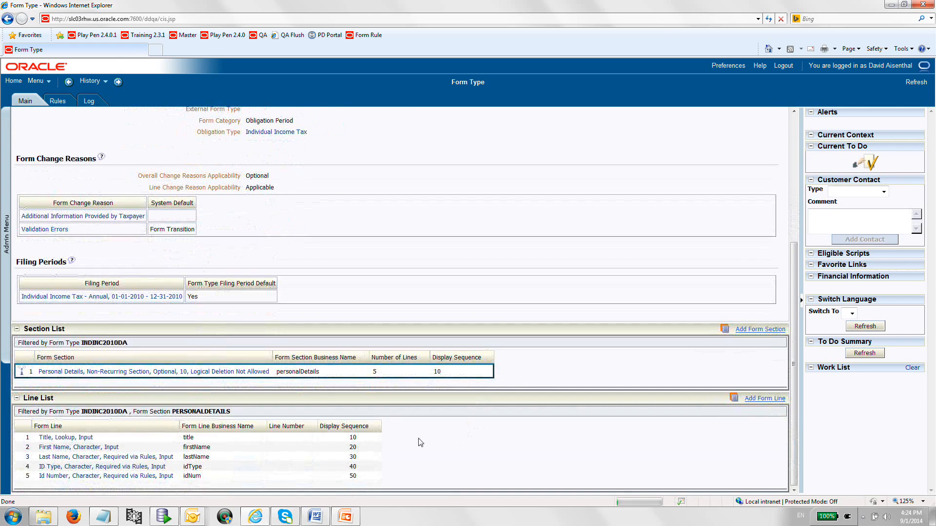